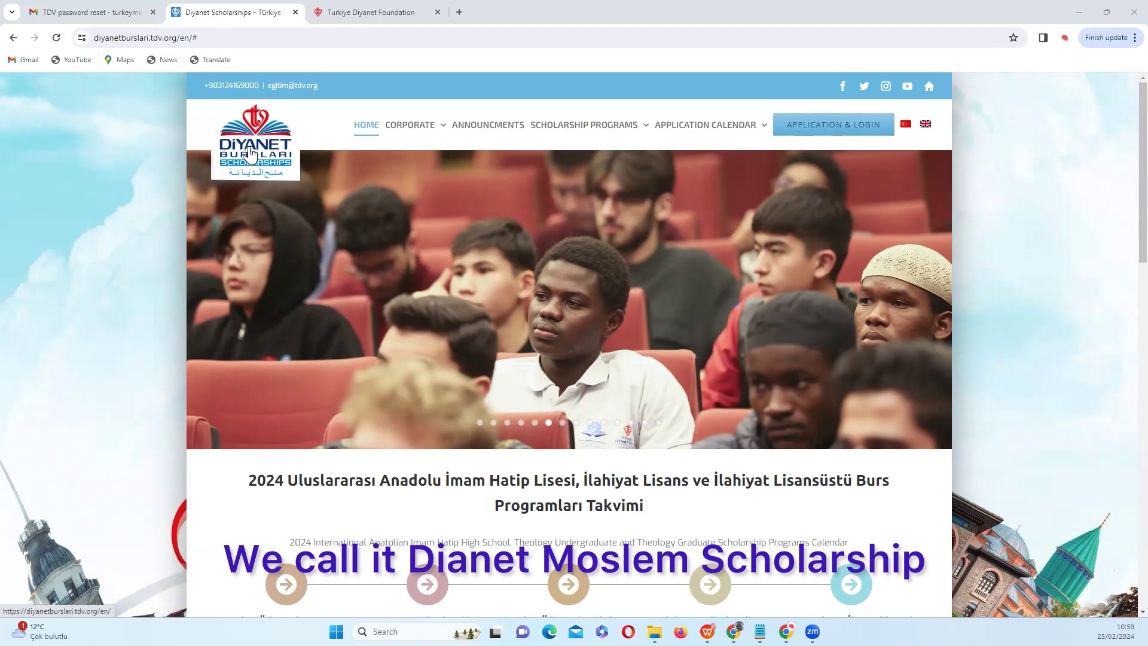
# Look over the scholarship home page and open the page with the scholarship program posters
pyautogui.scroll(-1, 486, 156)
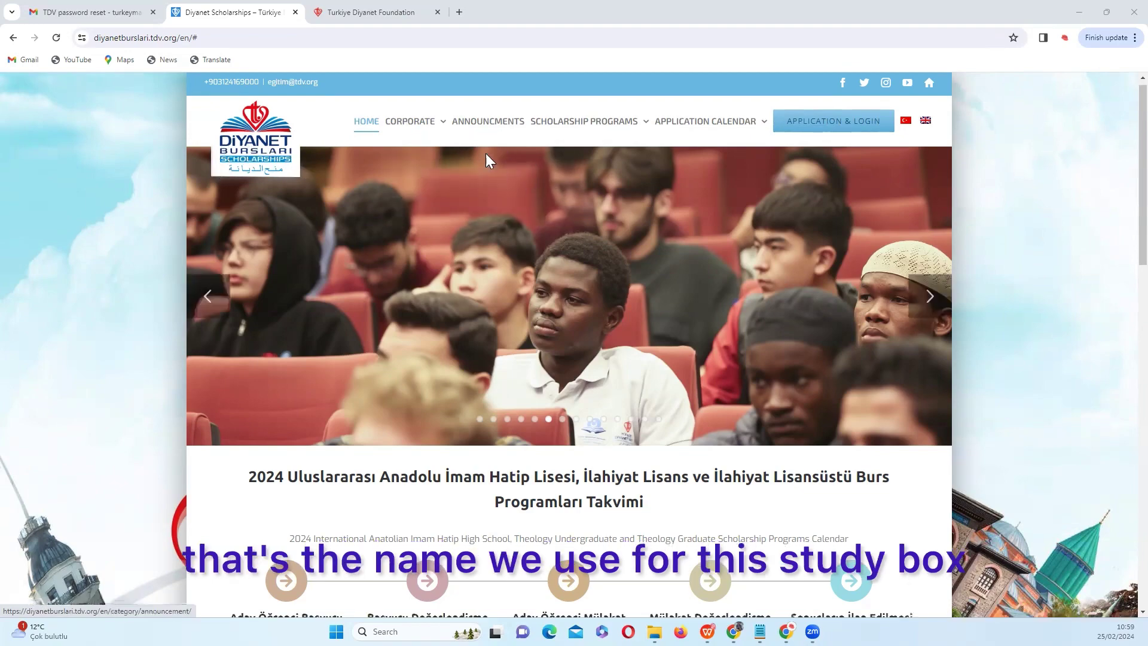
pyautogui.scroll(-9, 486, 155)
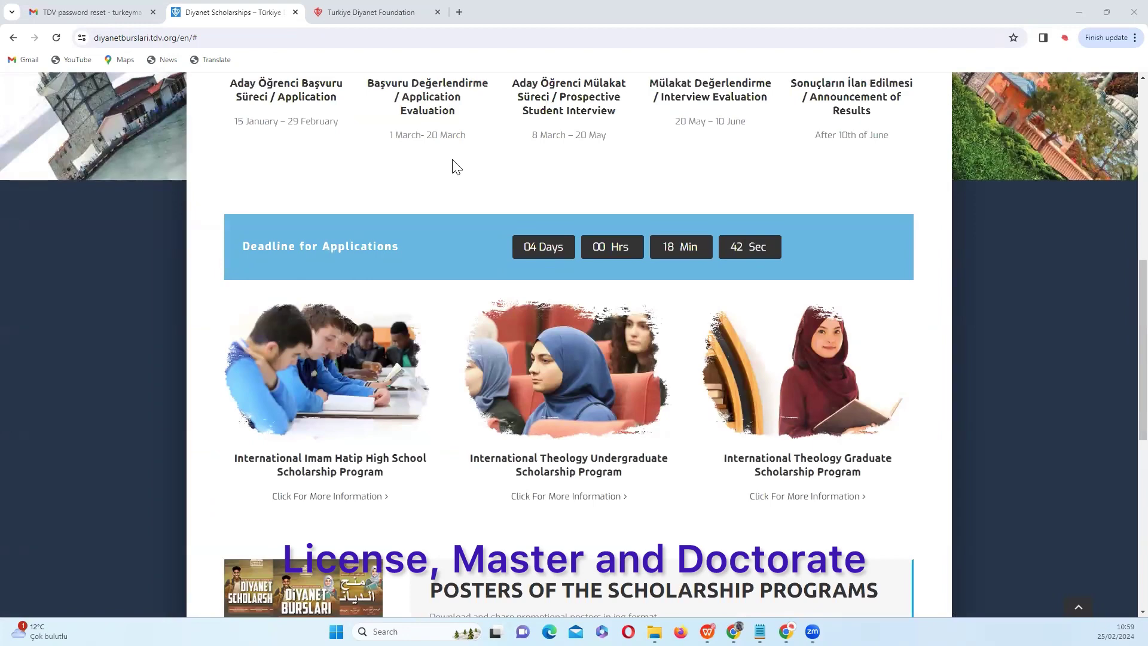
pyautogui.scroll(-5, 474, 208)
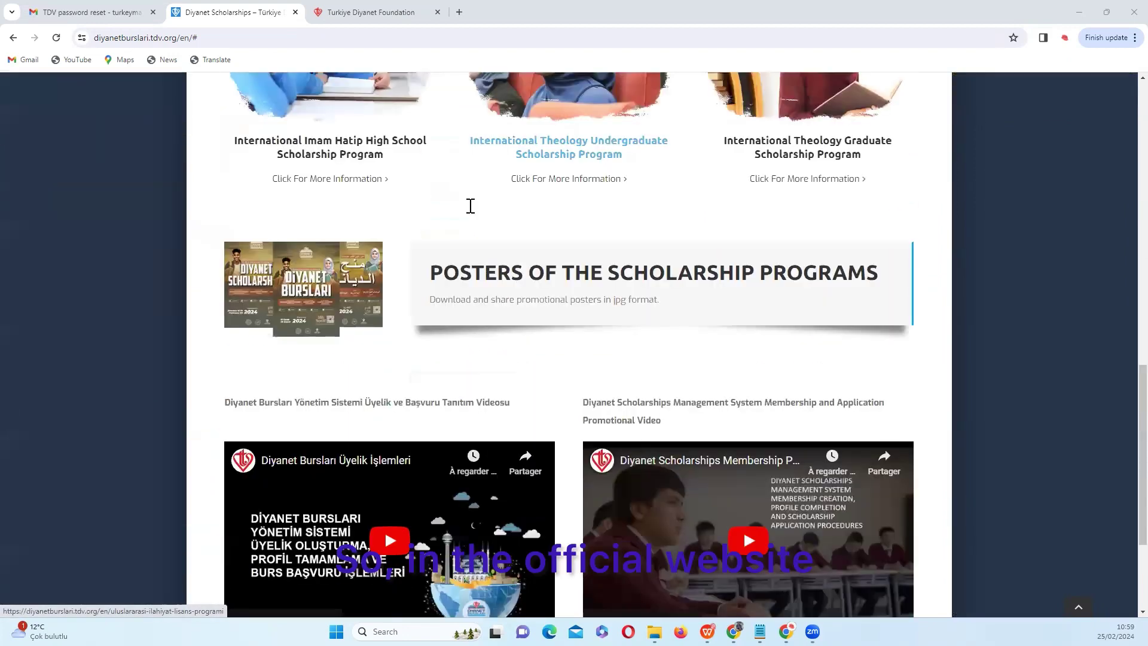
pyautogui.scroll(-2, 470, 206)
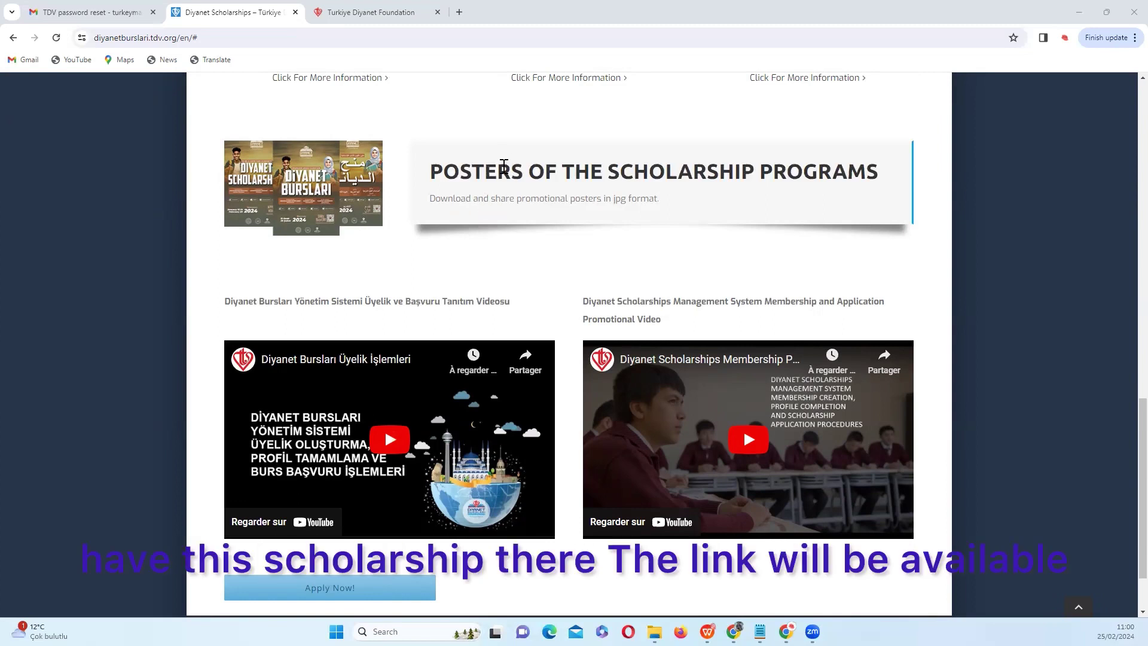
pyautogui.scroll(3, 511, 154)
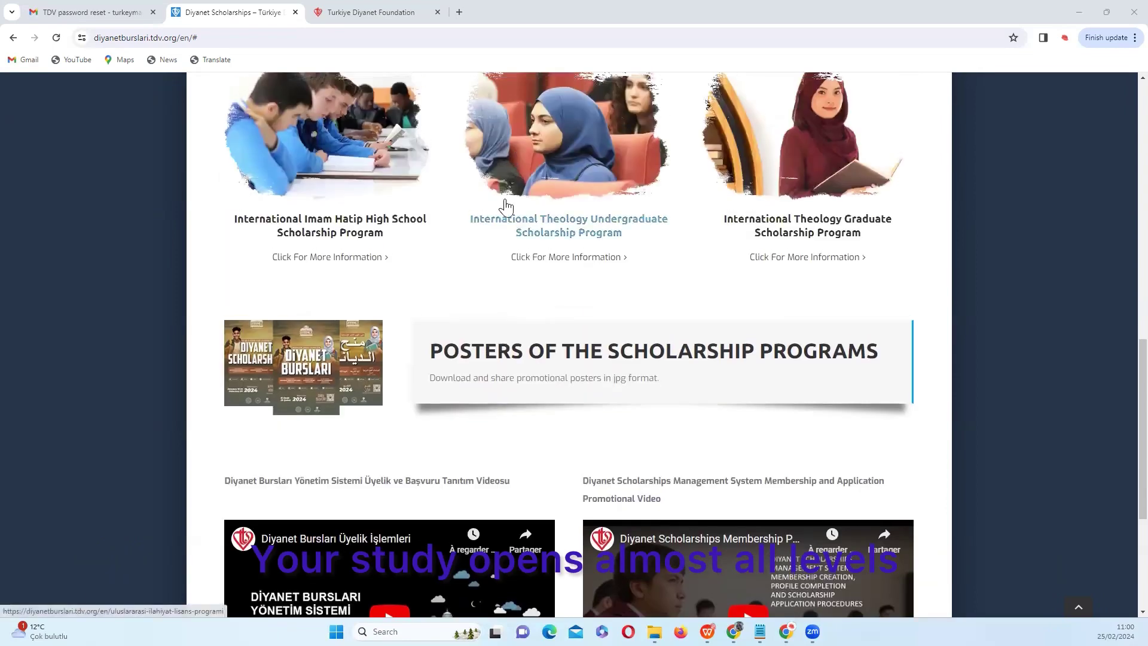
pyautogui.click(312, 373)
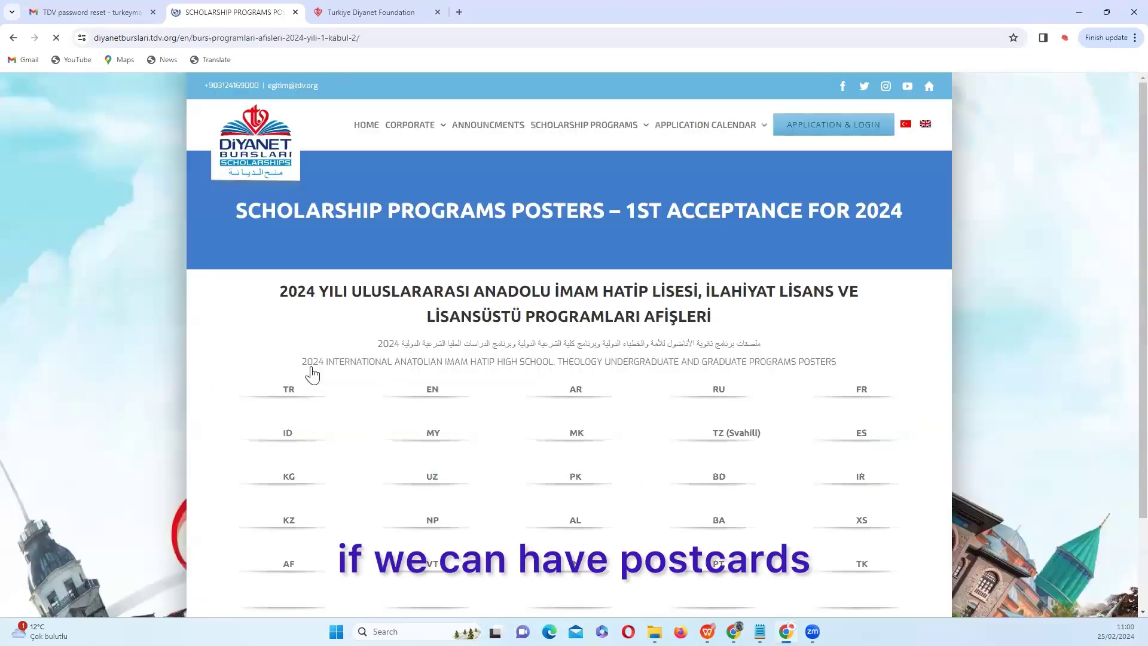
# Look through the 2024 scholarship program posters offered in the different languages
pyautogui.scroll(-1, 418, 394)
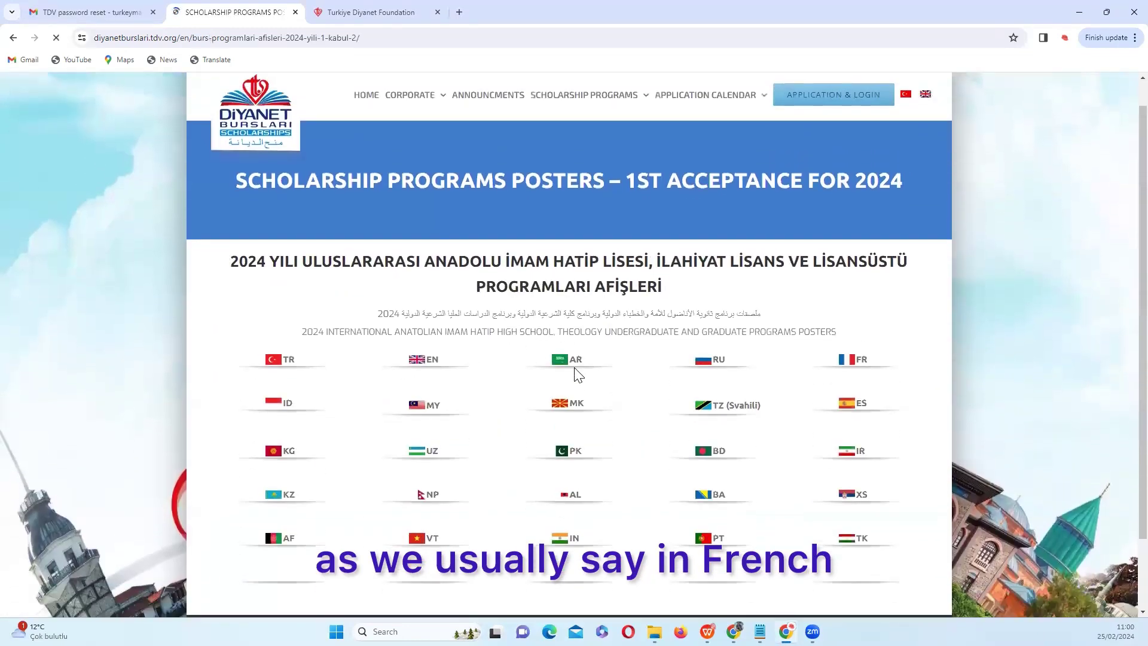
pyautogui.scroll(-2, 596, 353)
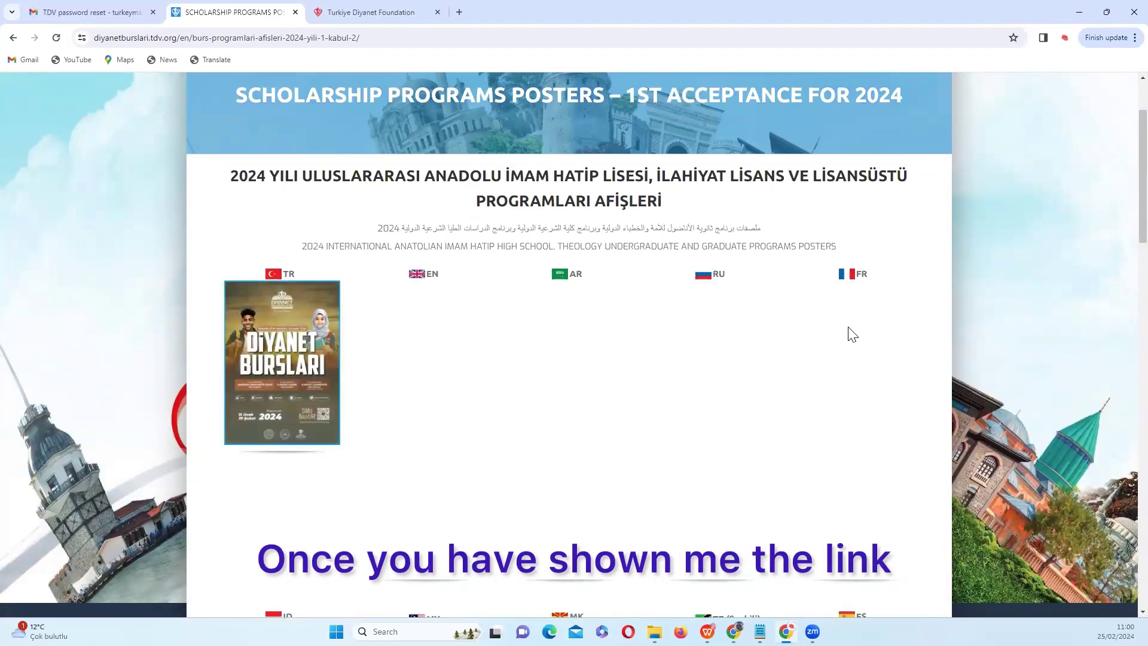
pyautogui.scroll(-3, 842, 385)
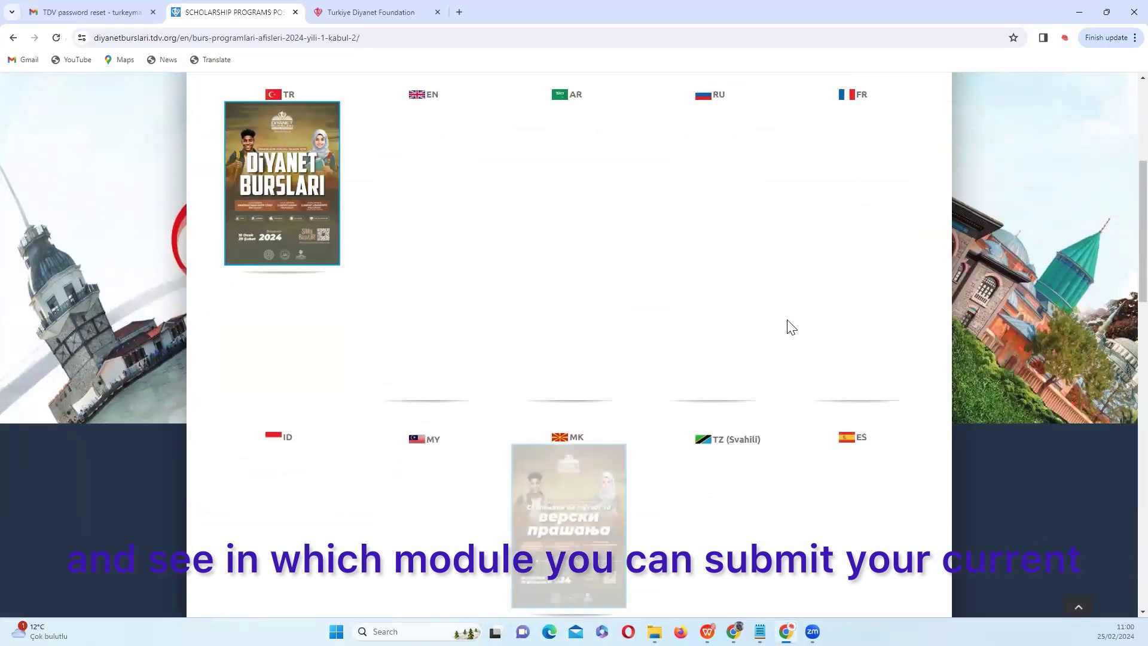
pyautogui.scroll(-4, 780, 308)
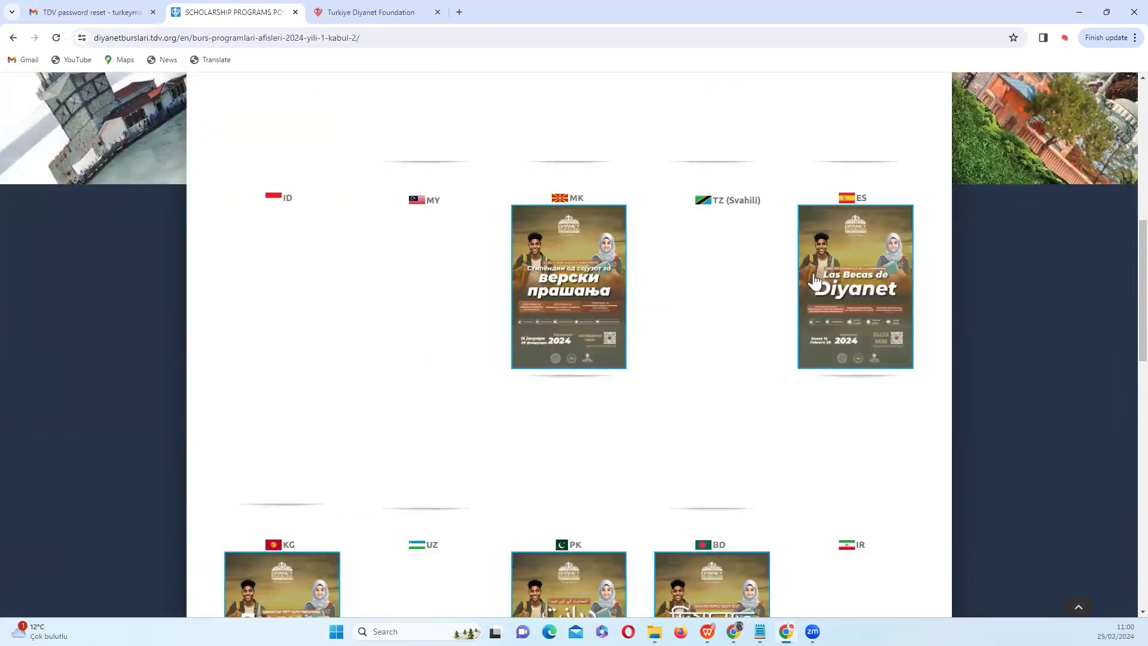
pyautogui.scroll(8, 845, 205)
pyautogui.scroll(-2, 389, 400)
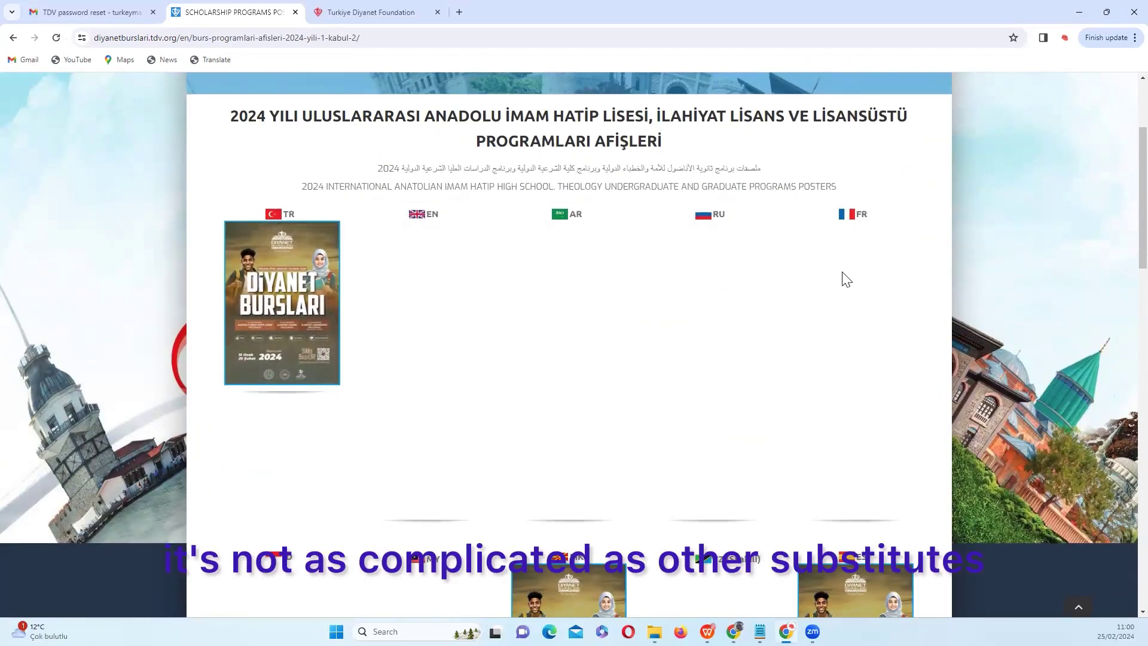
pyautogui.scroll(-15, 845, 279)
pyautogui.scroll(-5, 854, 264)
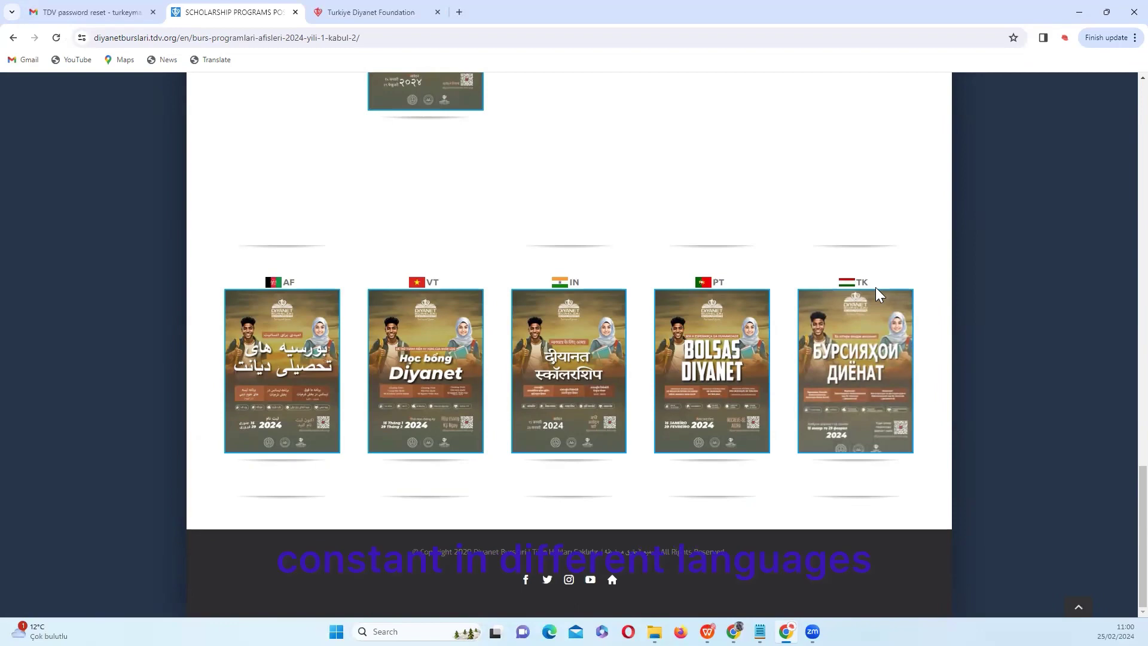
pyautogui.scroll(1, 875, 286)
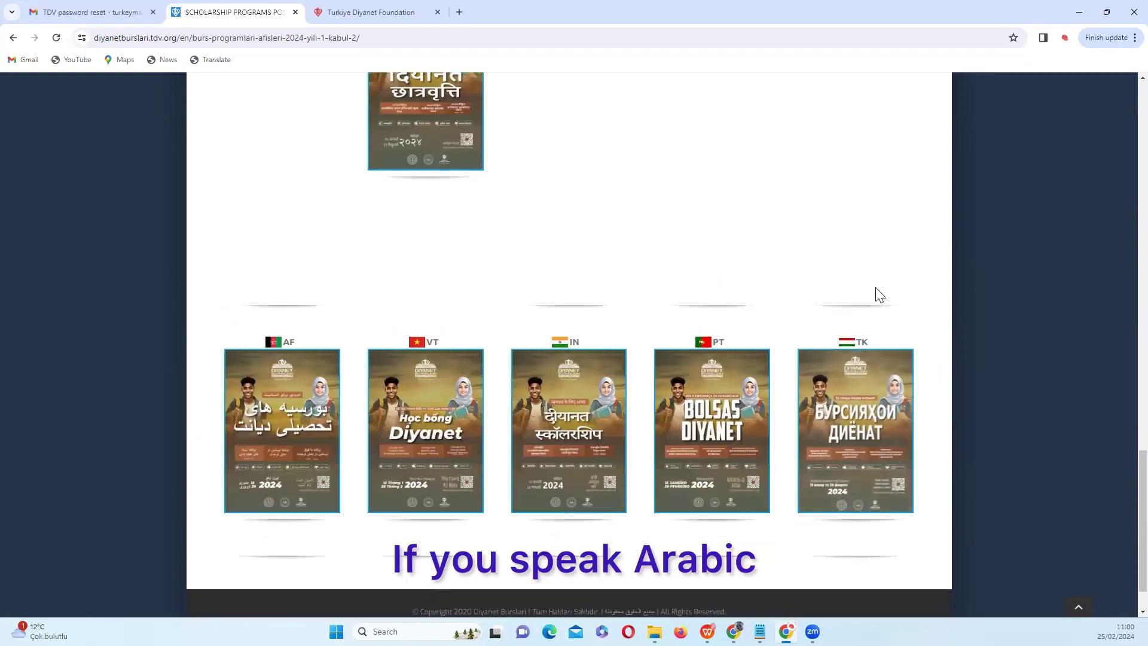
pyautogui.scroll(-1, 875, 288)
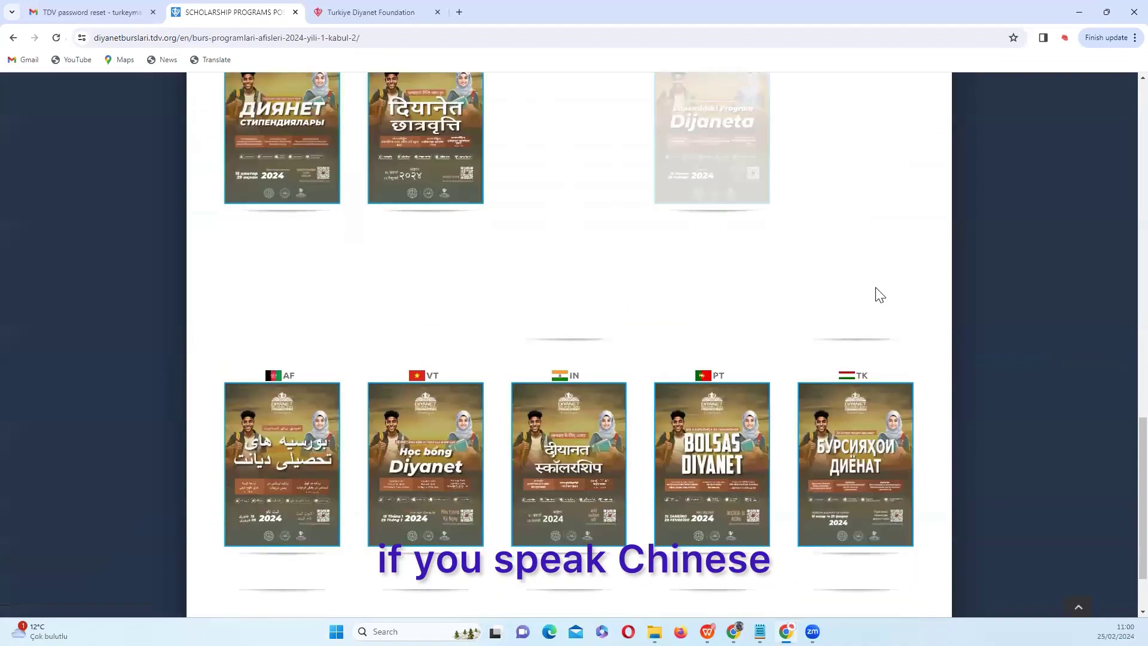
# Open the French (FR) scholarship poster at full size
pyautogui.scroll(9, 875, 287)
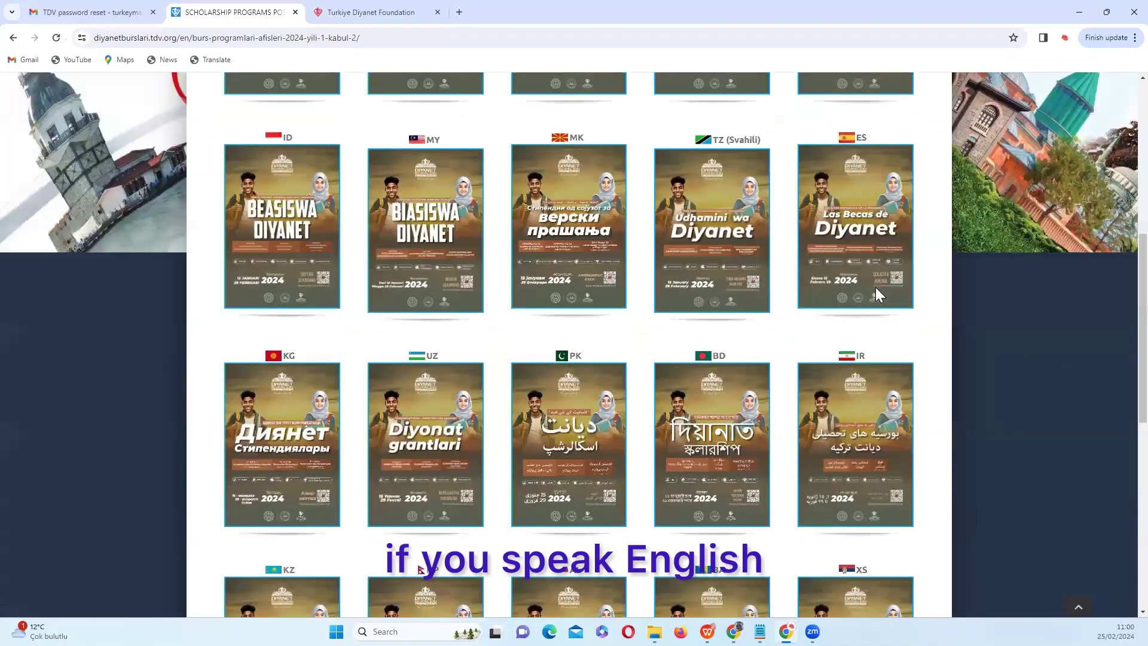
pyautogui.scroll(3, 875, 294)
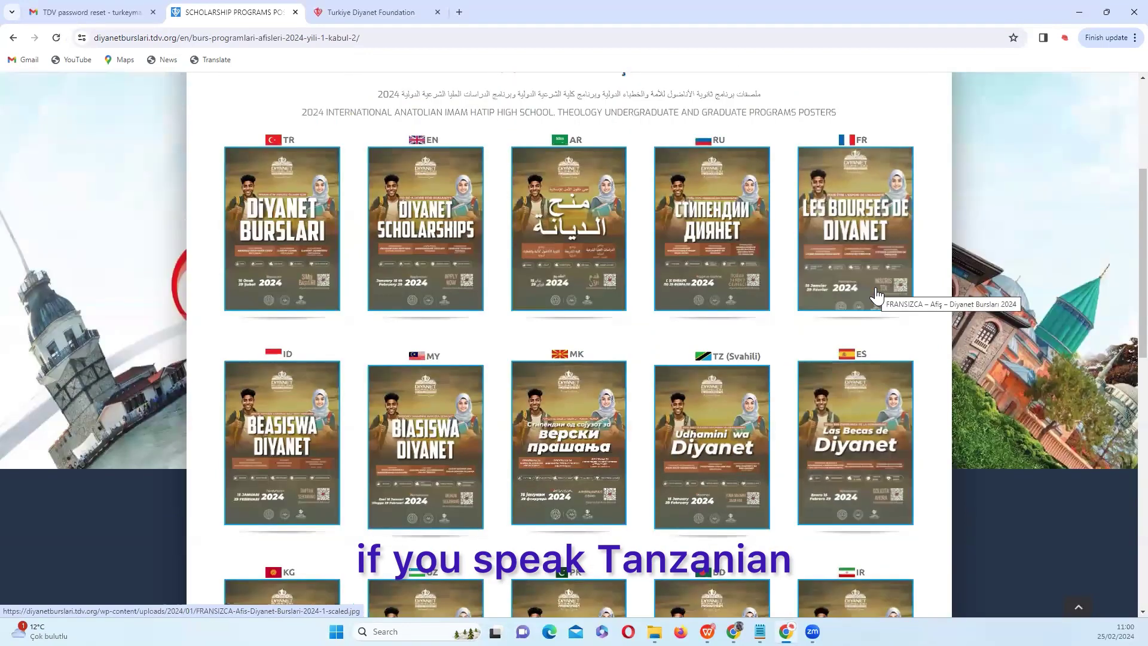
pyautogui.click(861, 241)
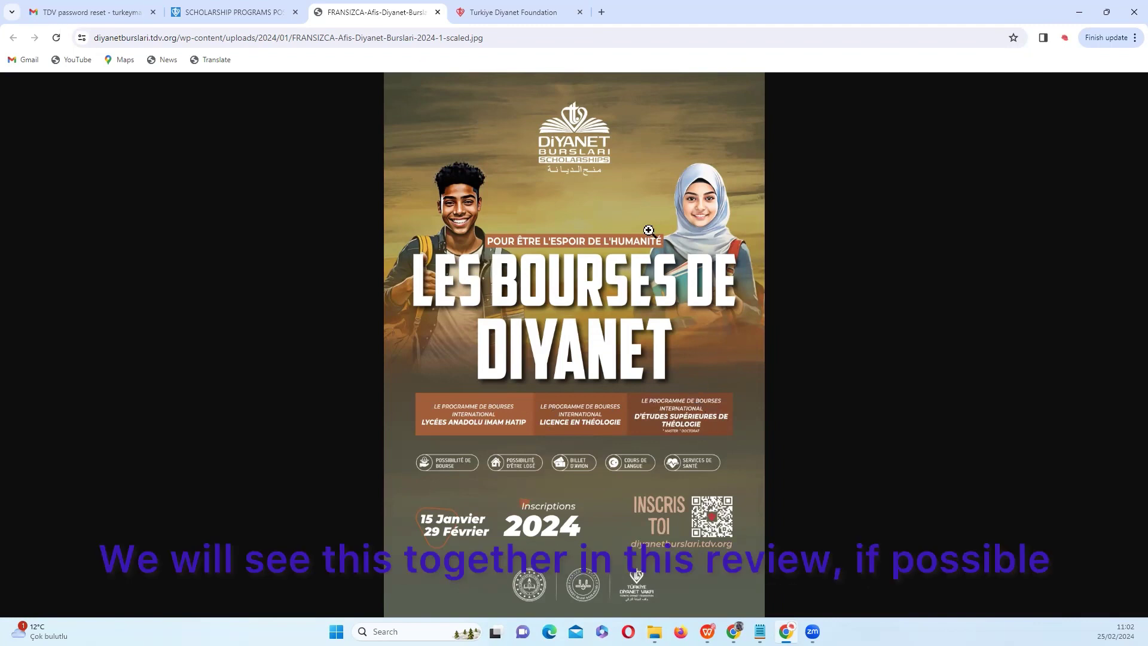
# Return from the poster to the scholarship site's home page and show the list of scholarship programs
pyautogui.click(275, 11)
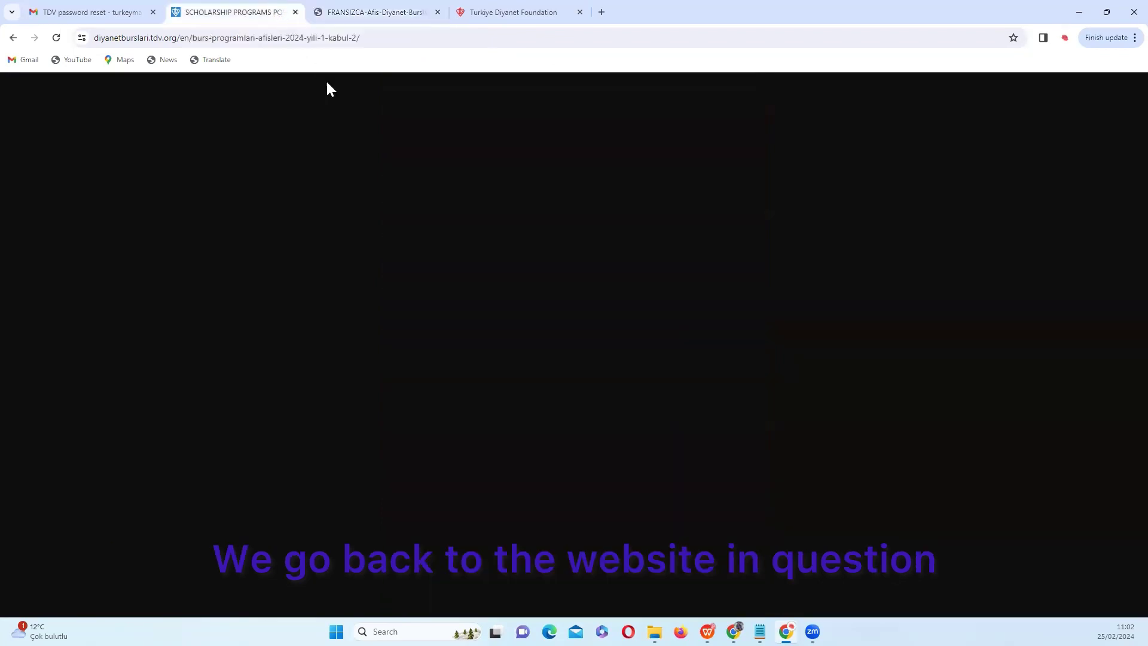
pyautogui.scroll(4, 201, 183)
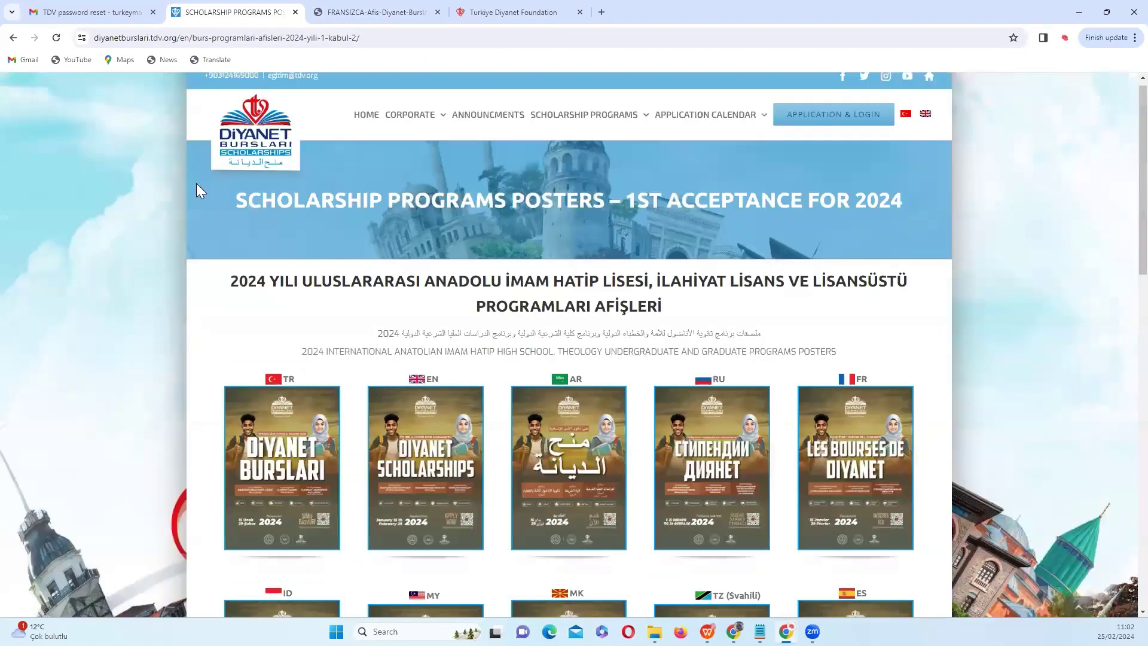
pyautogui.click(245, 120)
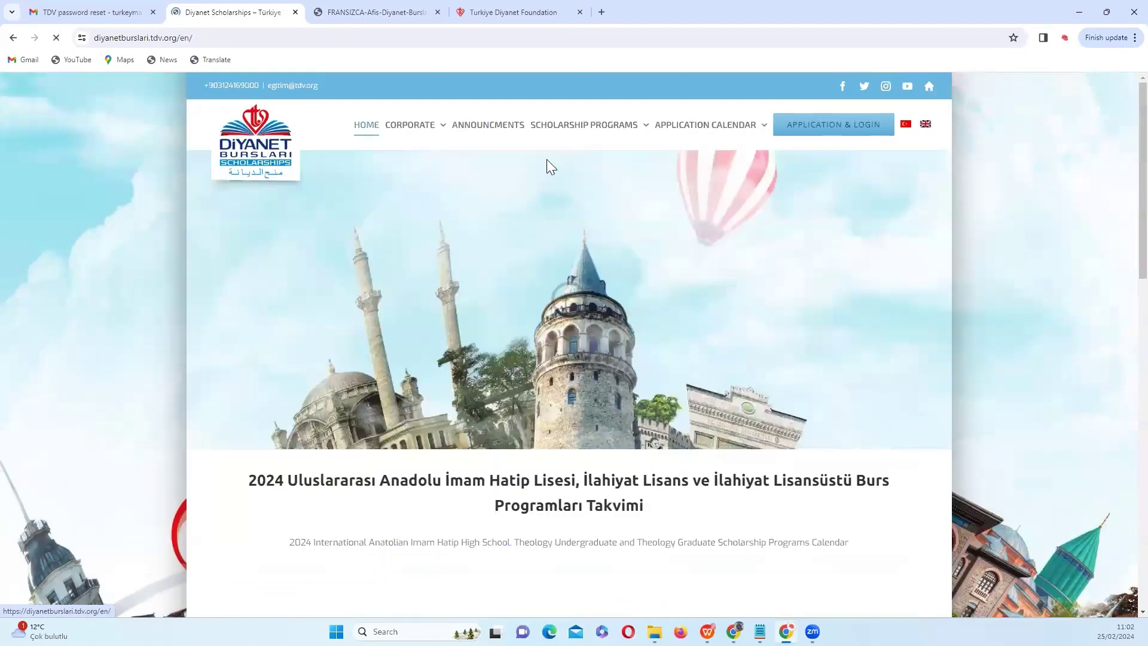
pyautogui.moveTo(576, 128)
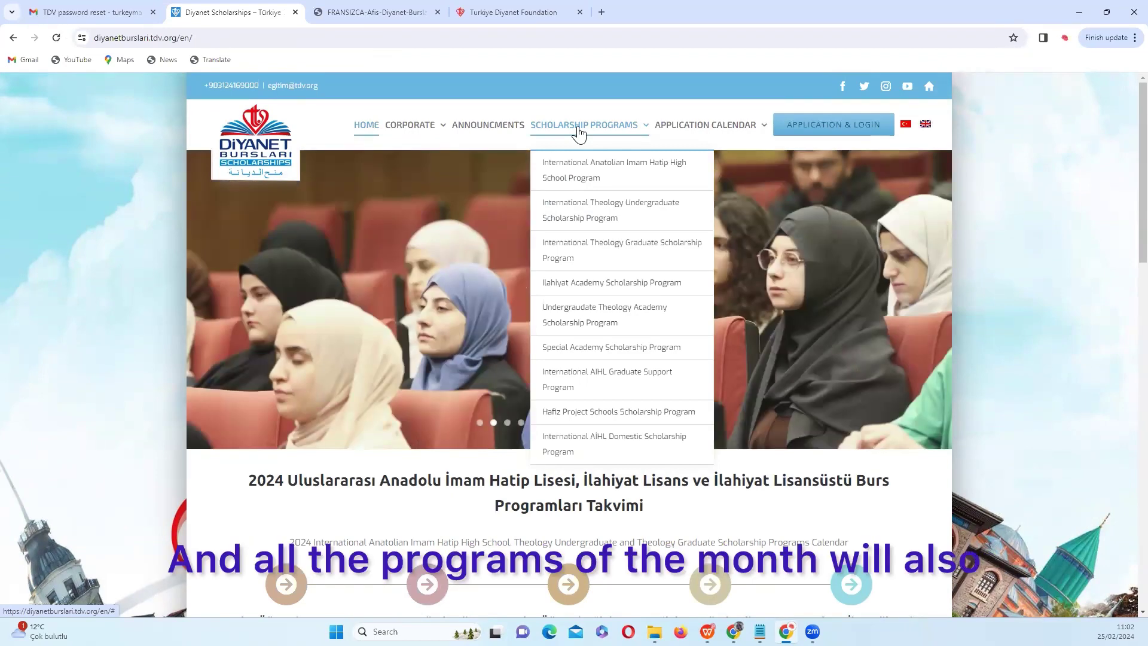
# Review the application calendar and deadline, and open the information page of the International Imam Hatip High School Scholarship Program
pyautogui.scroll(-7, 658, 245)
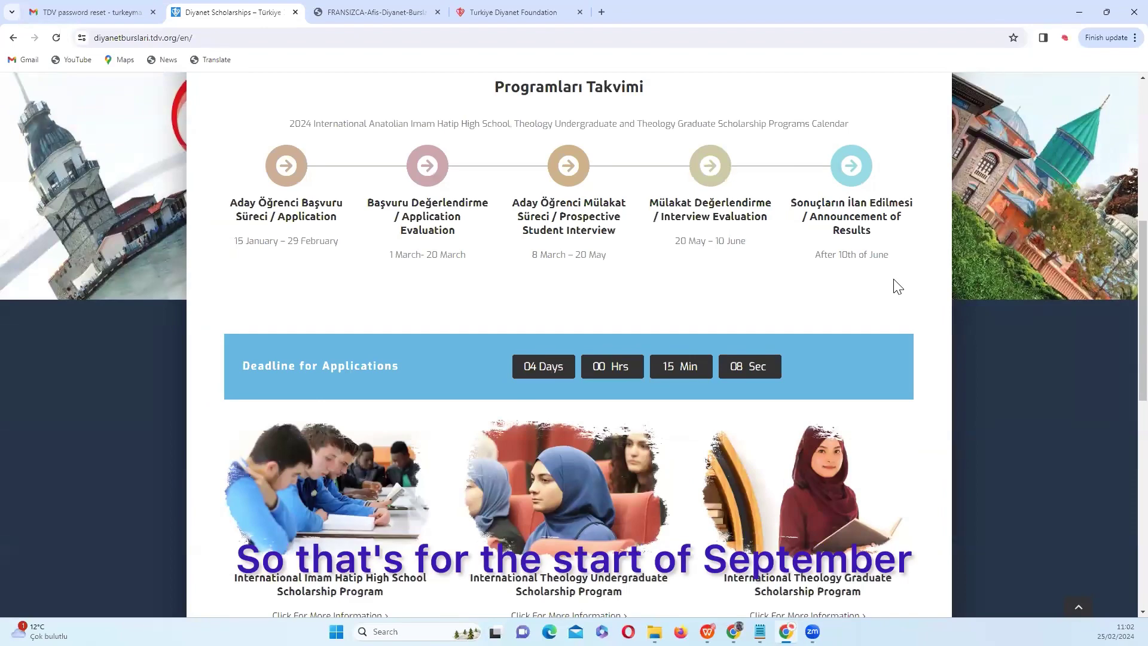
pyautogui.scroll(1, 900, 283)
pyautogui.scroll(-3, 903, 251)
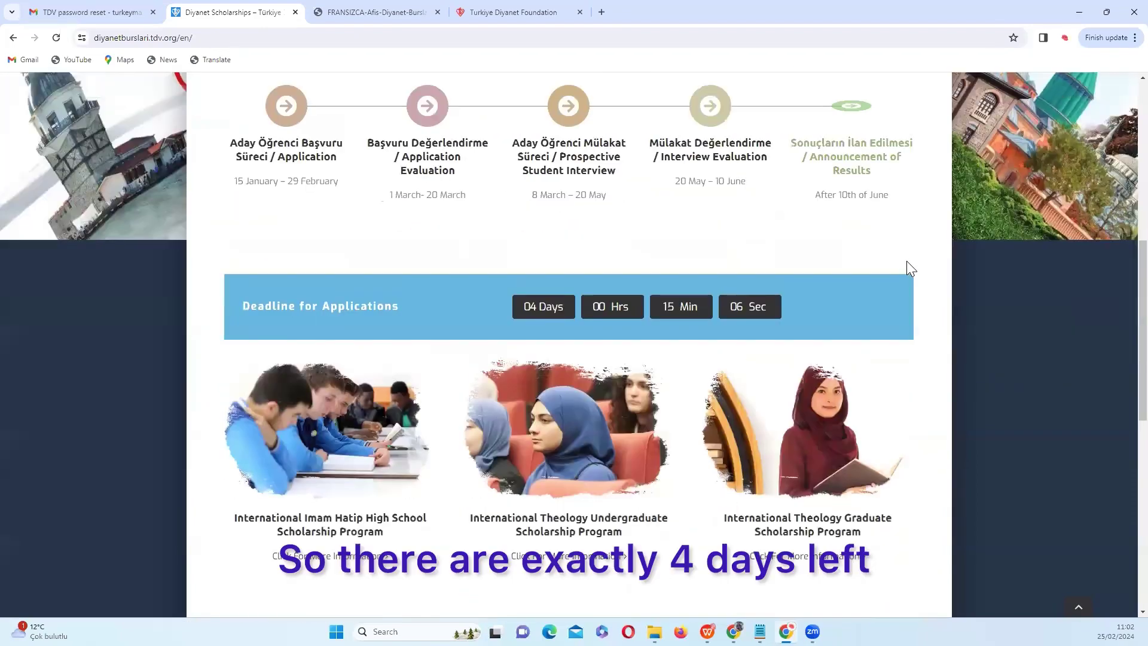
pyautogui.scroll(-3, 752, 273)
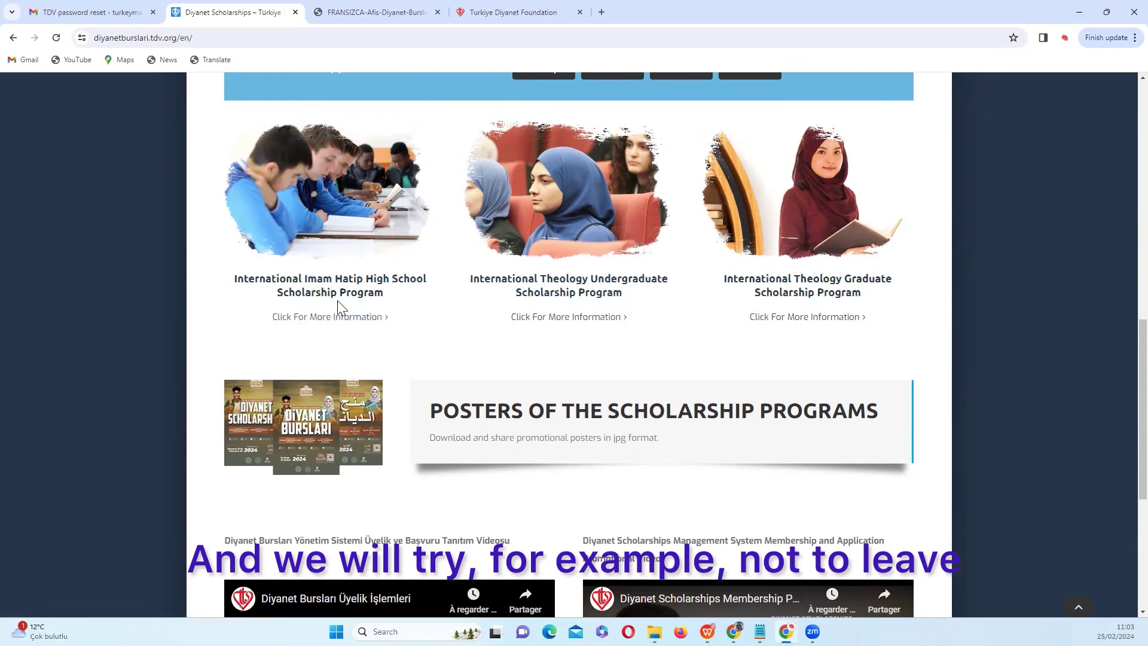
pyautogui.click(340, 318)
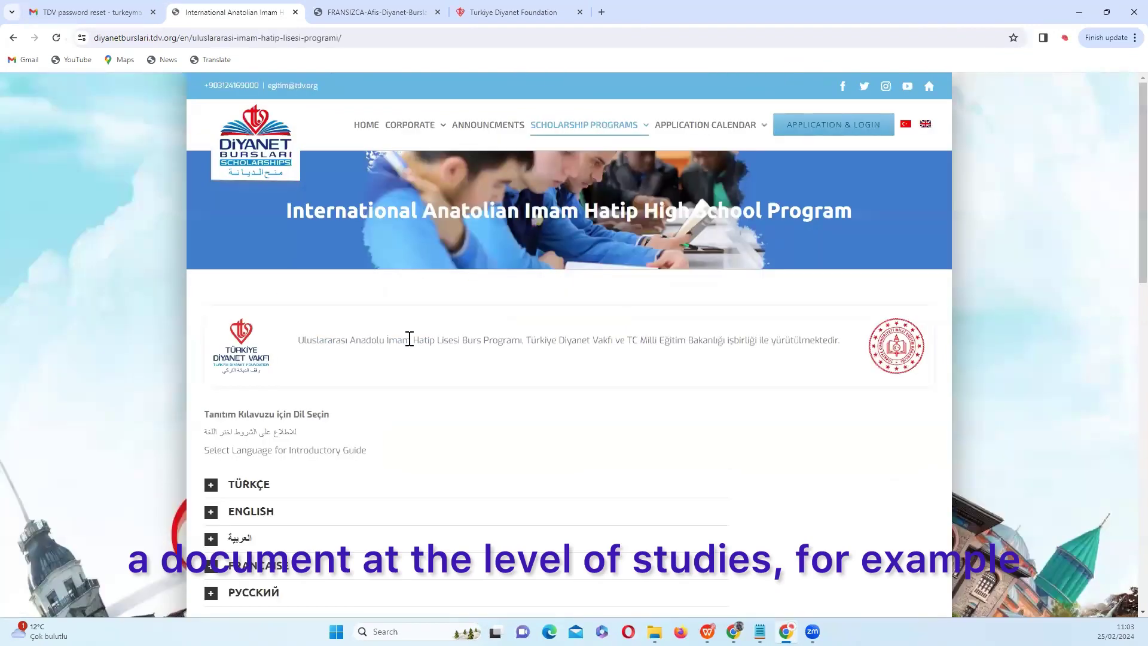
# Examine the high school program page, including its guide languages and the schools within the program's scope
pyautogui.scroll(-5, 407, 339)
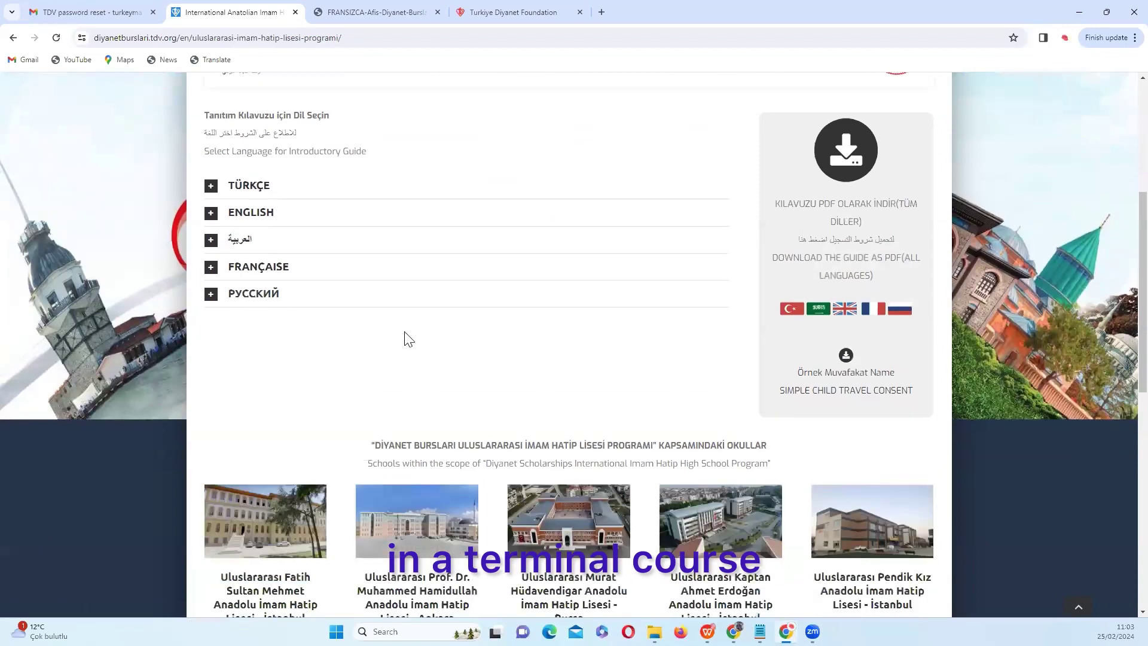
pyautogui.scroll(-2, 405, 339)
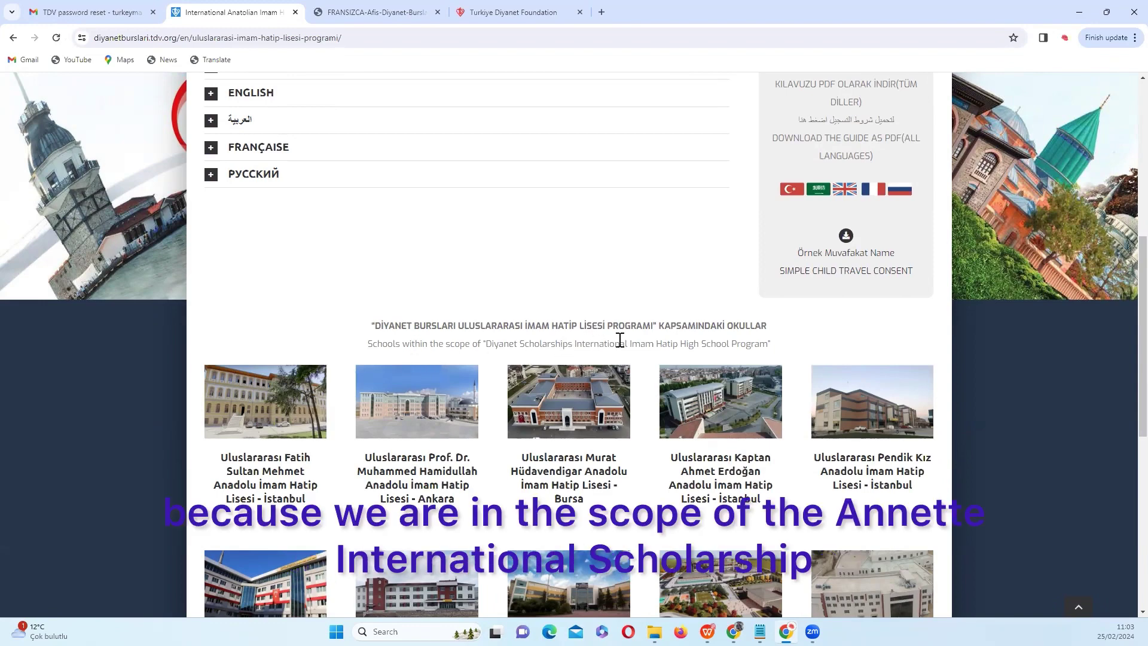
pyautogui.scroll(1, 672, 341)
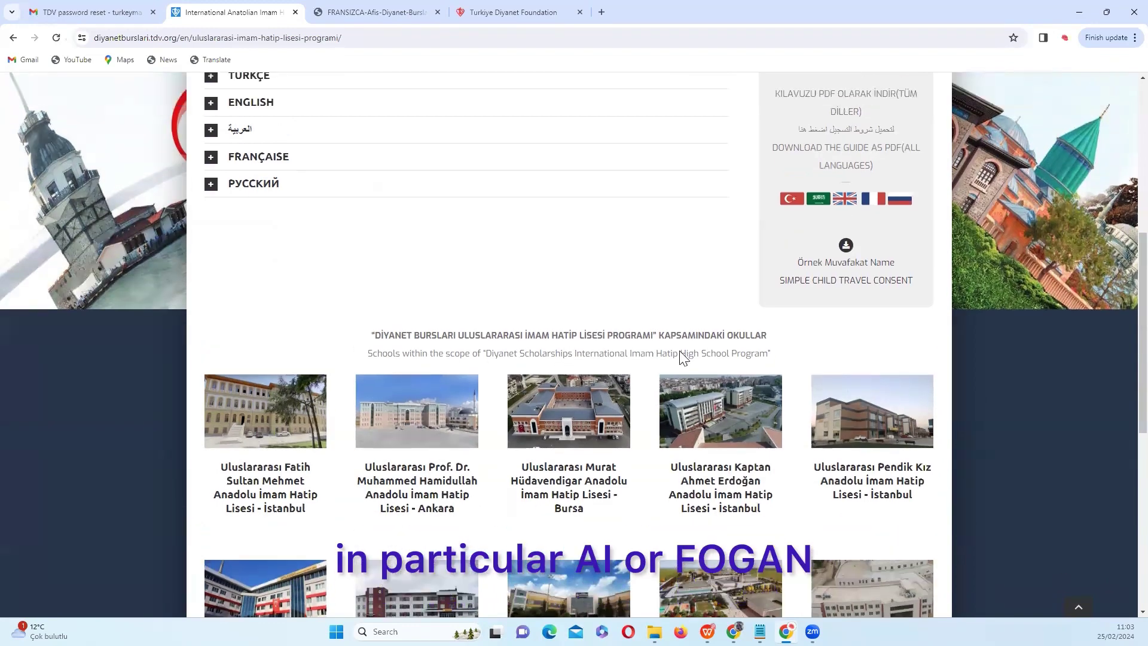
pyautogui.scroll(-3, 678, 349)
pyautogui.scroll(-1, 674, 344)
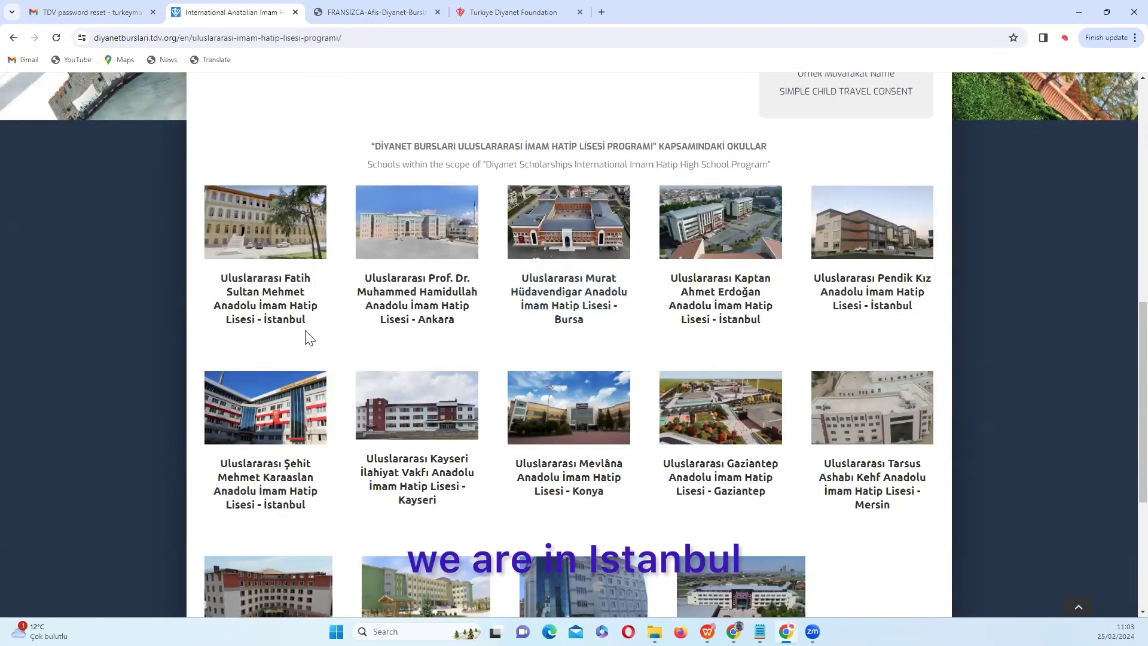
pyautogui.scroll(1, 761, 341)
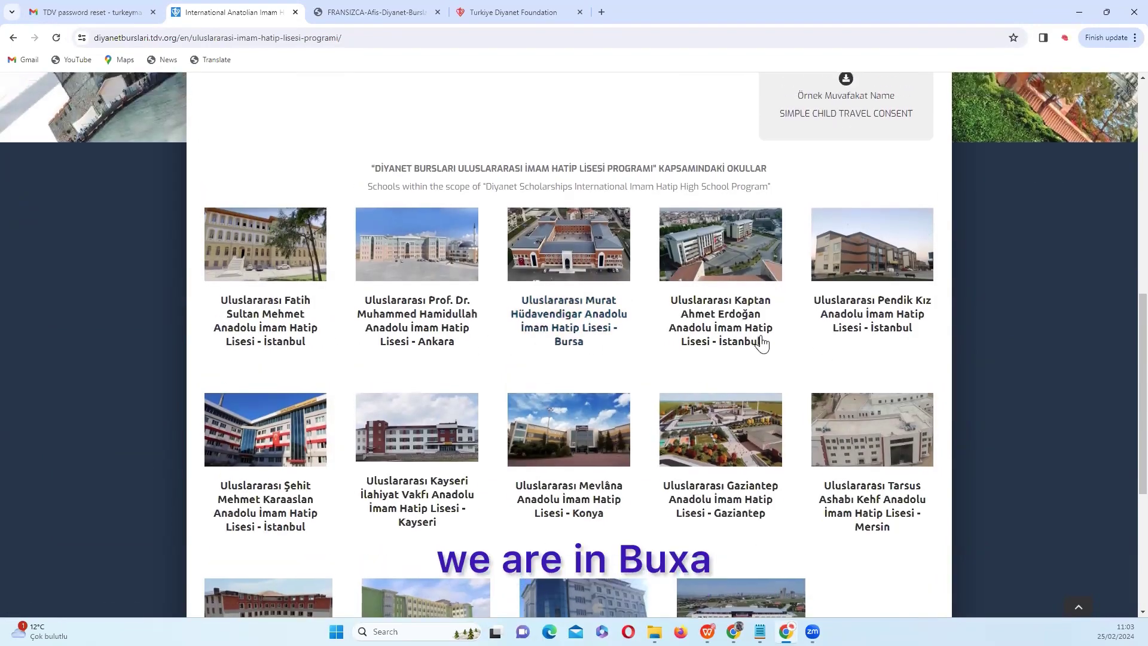
pyautogui.scroll(-3, 727, 347)
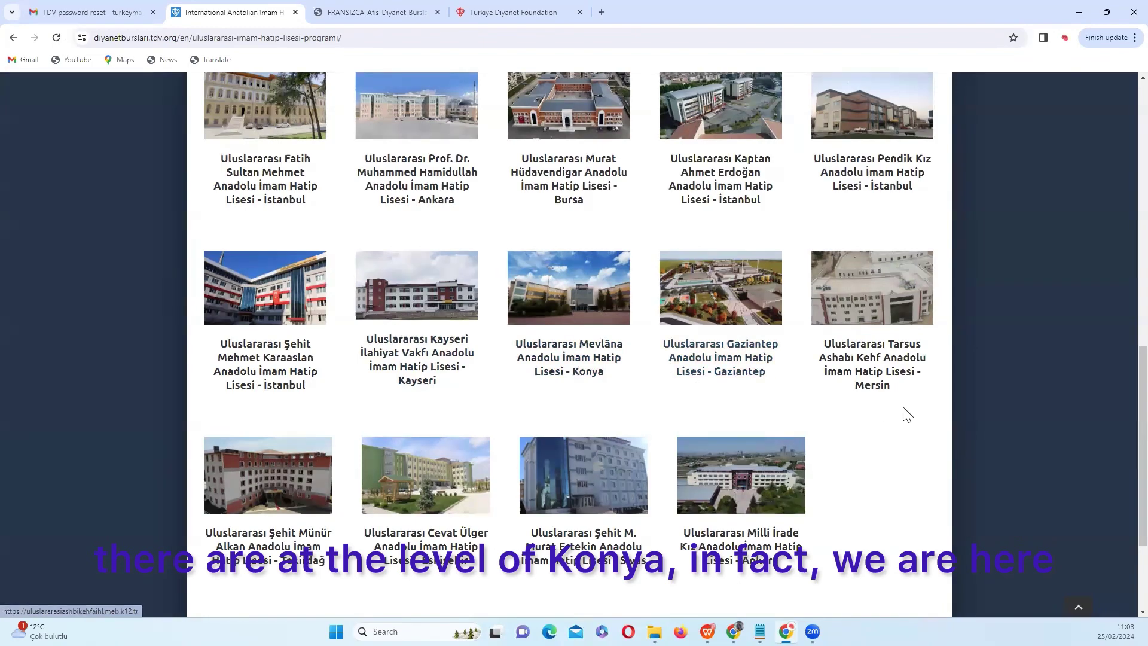
pyautogui.scroll(-3, 800, 446)
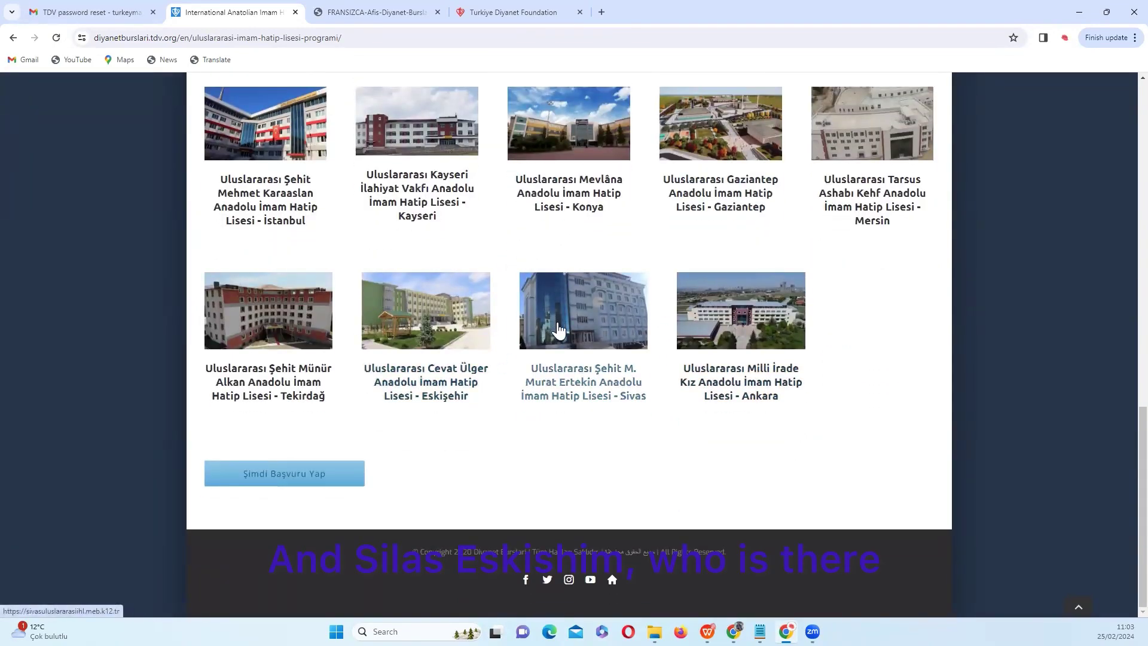
# Expand the French introductory guide and read its application and admission conditions
pyautogui.scroll(12, 559, 330)
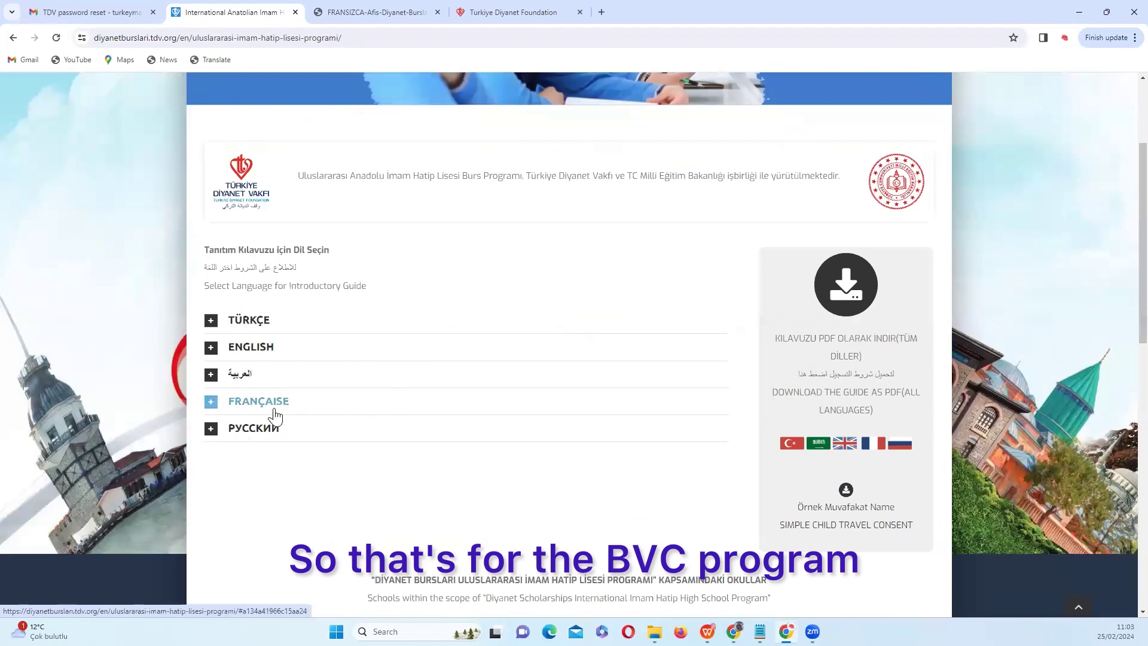
pyautogui.click(211, 406)
pyautogui.scroll(-4, 344, 408)
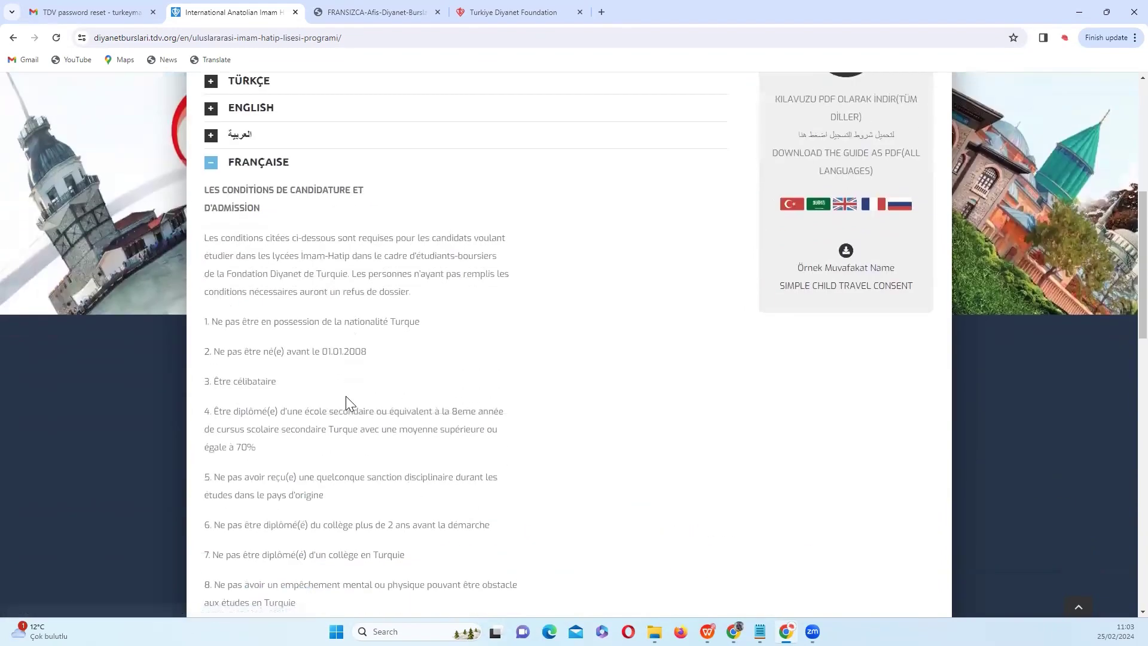
pyautogui.scroll(-1, 323, 372)
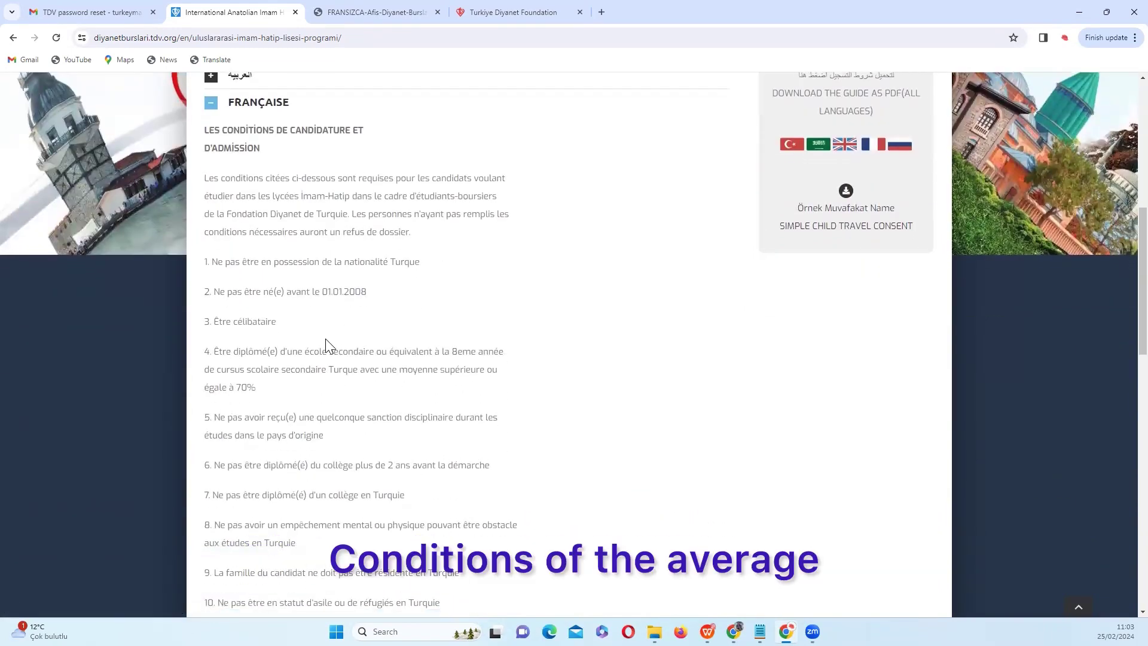
# Examine the French admission conditions of the high school program, highlighting the minimum average and the birth-date limit
pyautogui.scroll(-1, 326, 347)
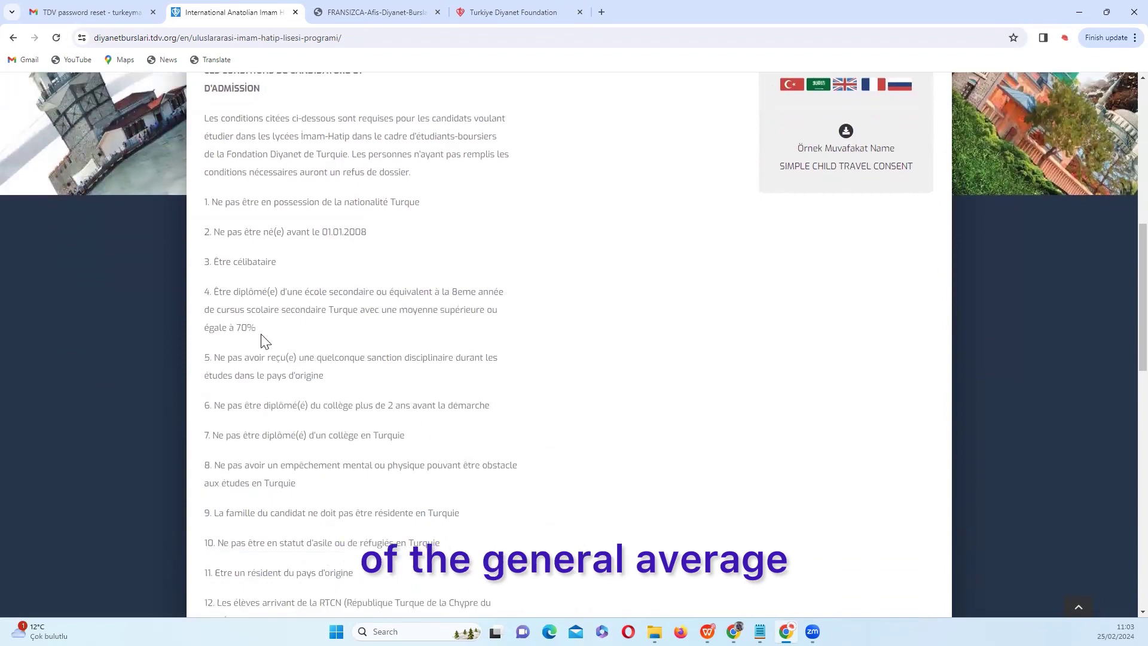
pyautogui.moveTo(255, 328); pyautogui.dragTo(233, 329)
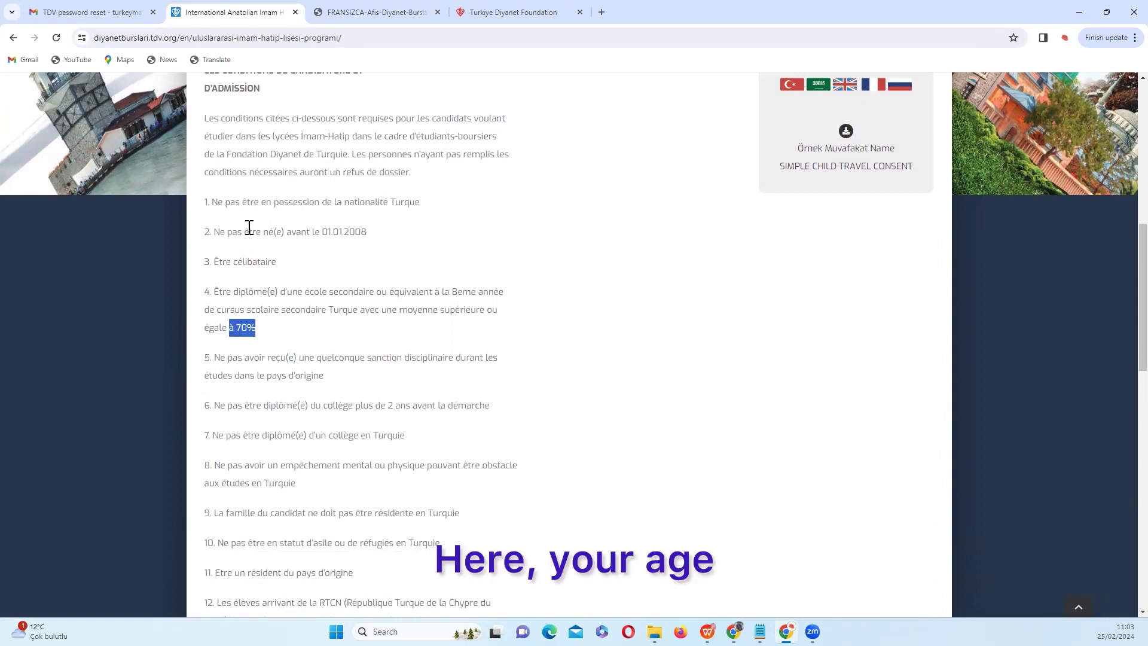
pyautogui.moveTo(366, 232); pyautogui.dragTo(312, 228)
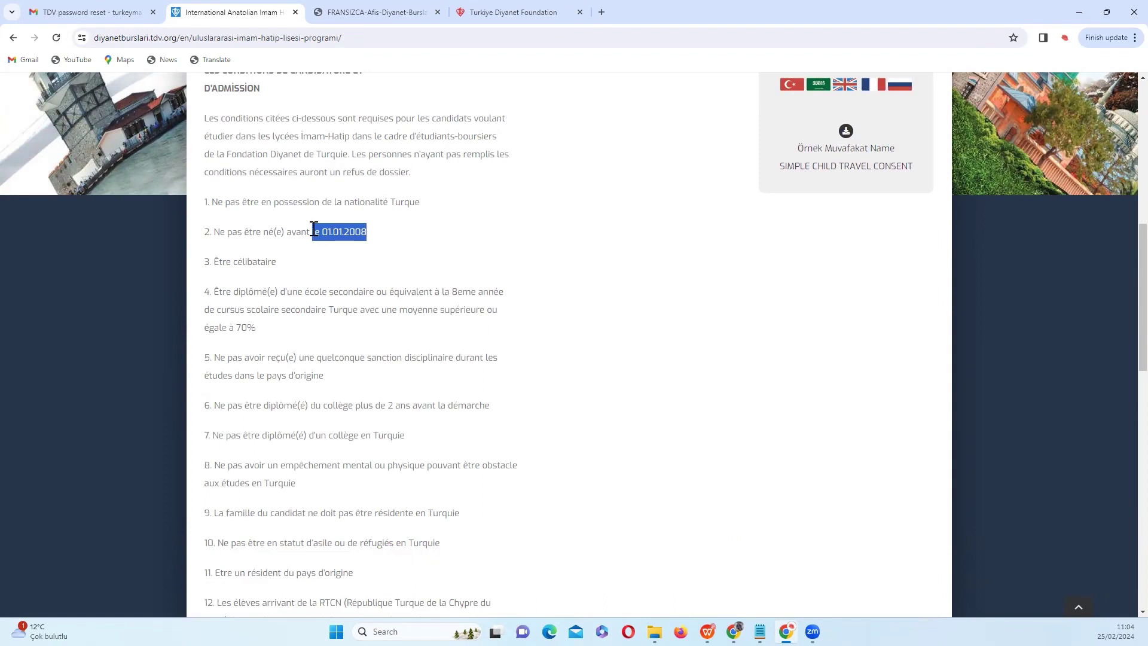
pyautogui.click(366, 227)
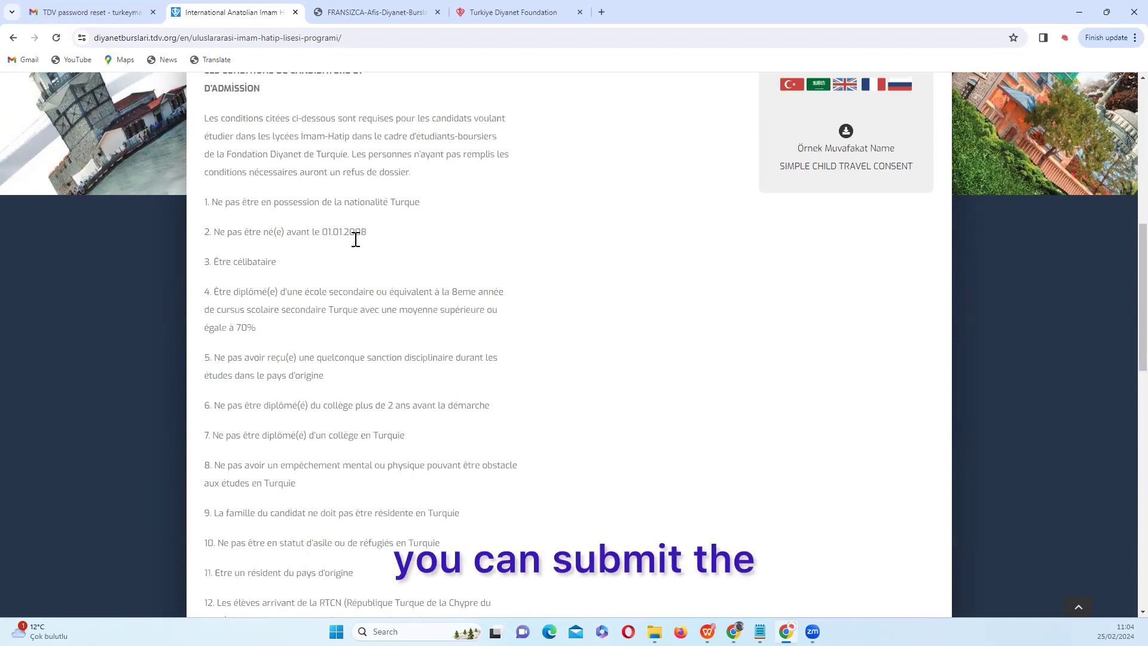
pyautogui.scroll(-4, 336, 248)
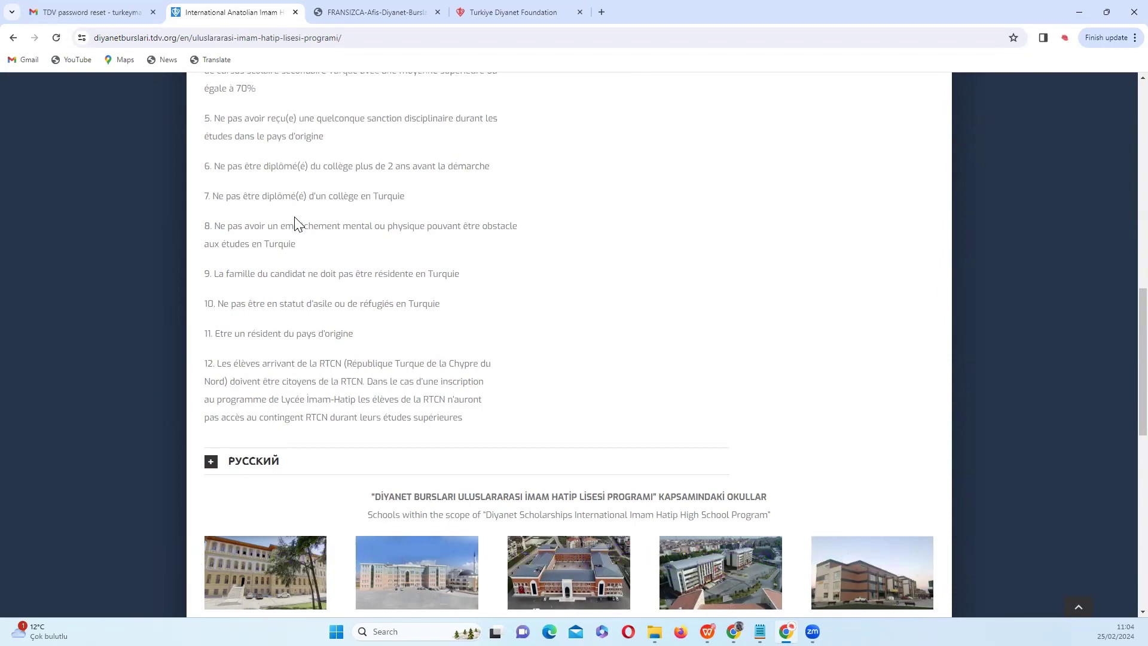
pyautogui.scroll(4, 295, 219)
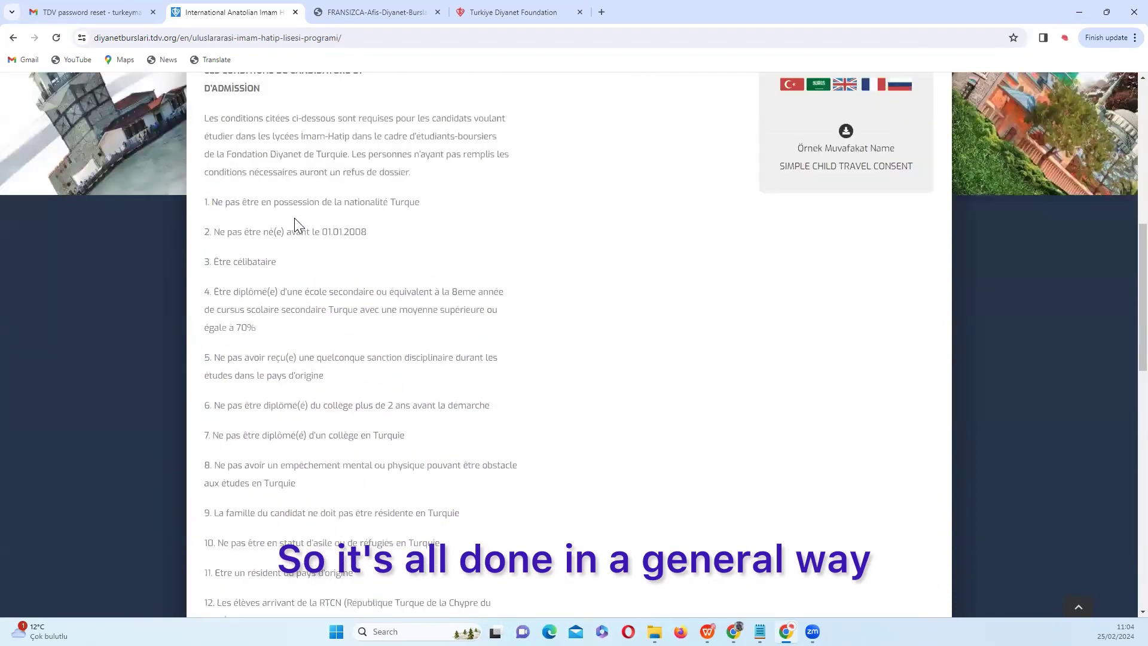
pyautogui.scroll(3, 294, 218)
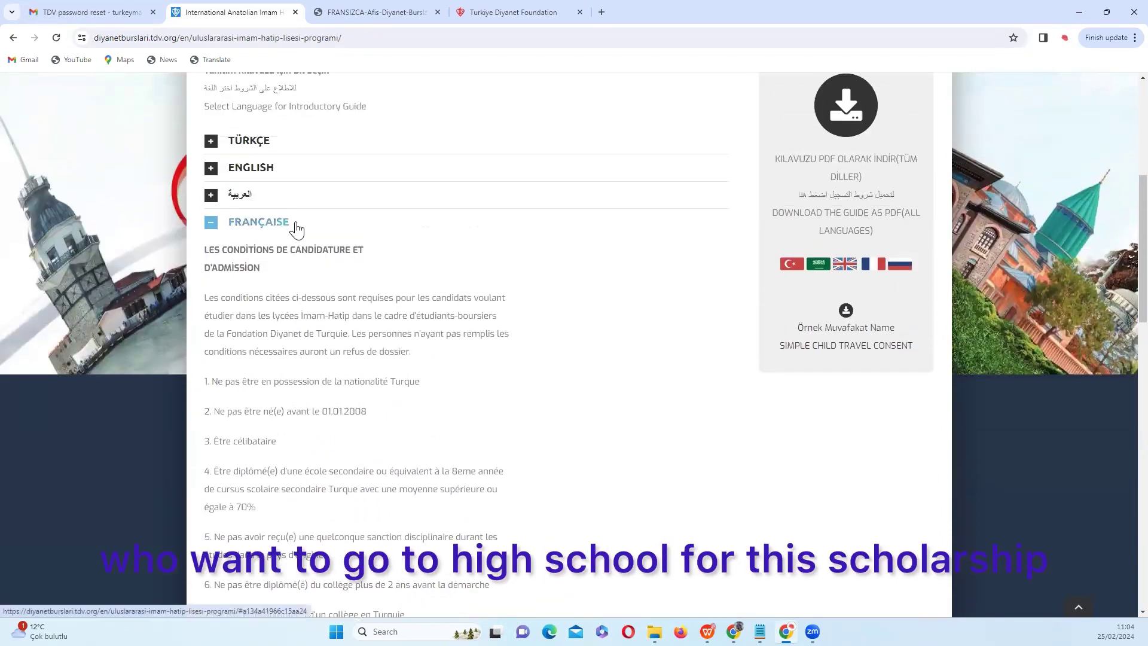
pyautogui.scroll(6, 295, 227)
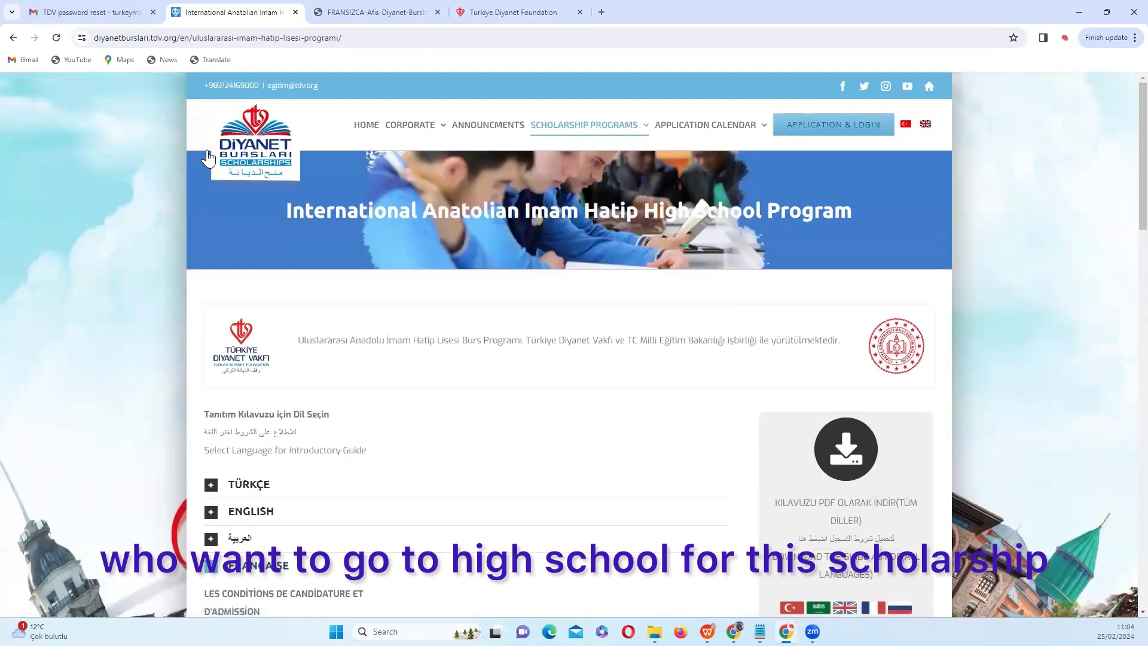
# Return to the home page, open the International Theology Undergraduate Scholarship Program page and review its participating universities
pyautogui.click(14, 44)
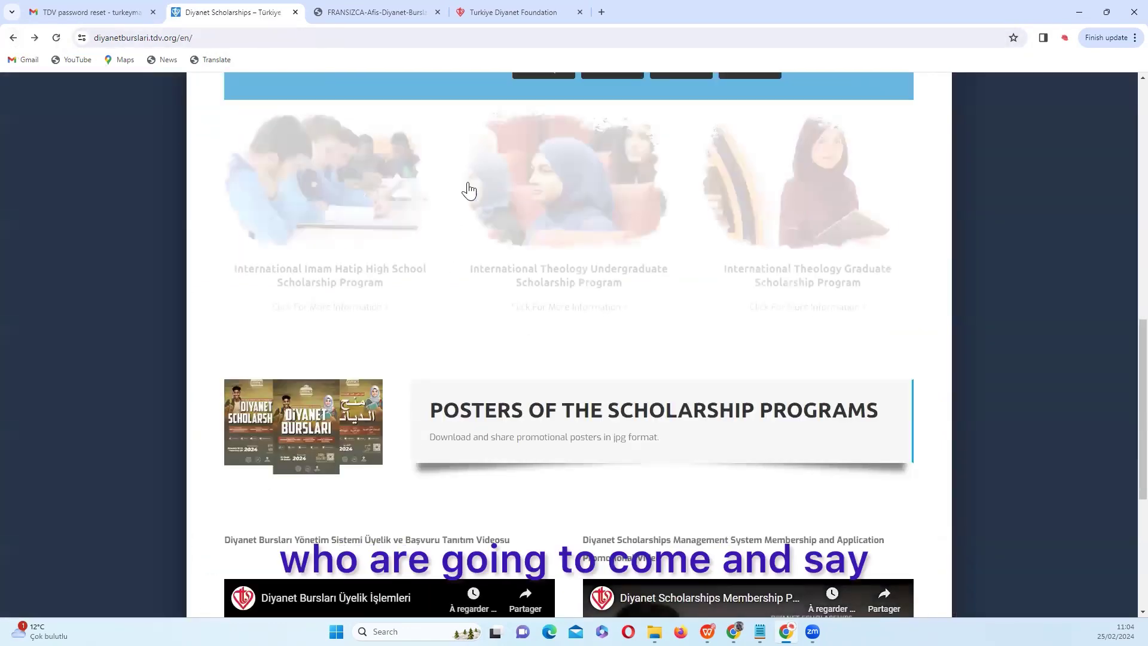
pyautogui.click(561, 286)
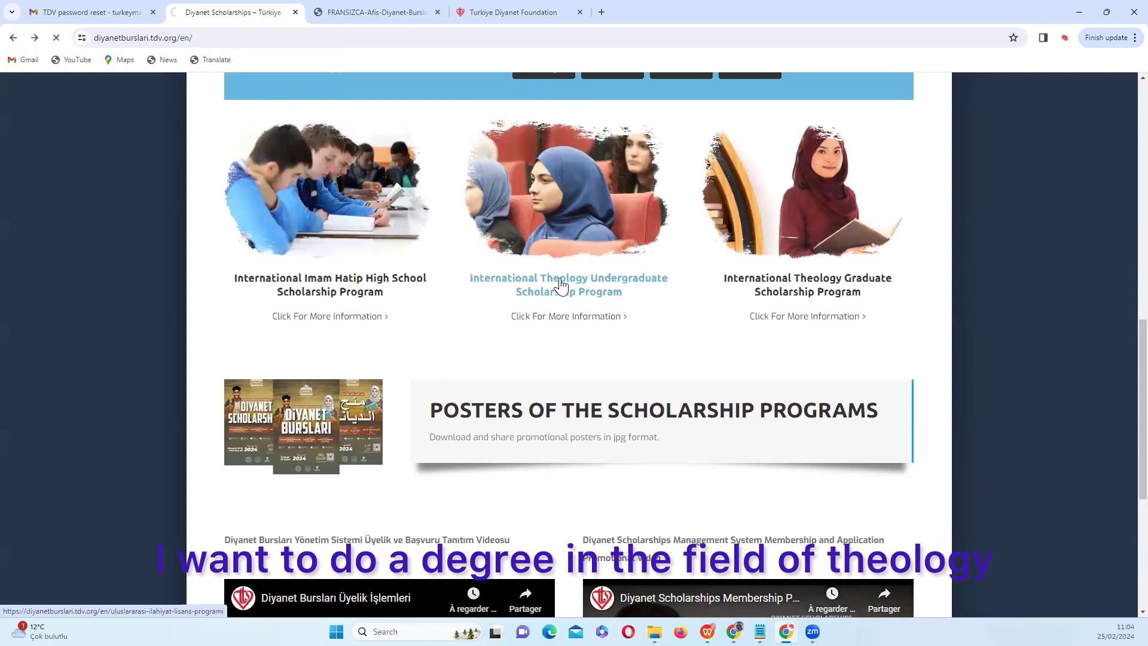
pyautogui.scroll(-5, 546, 290)
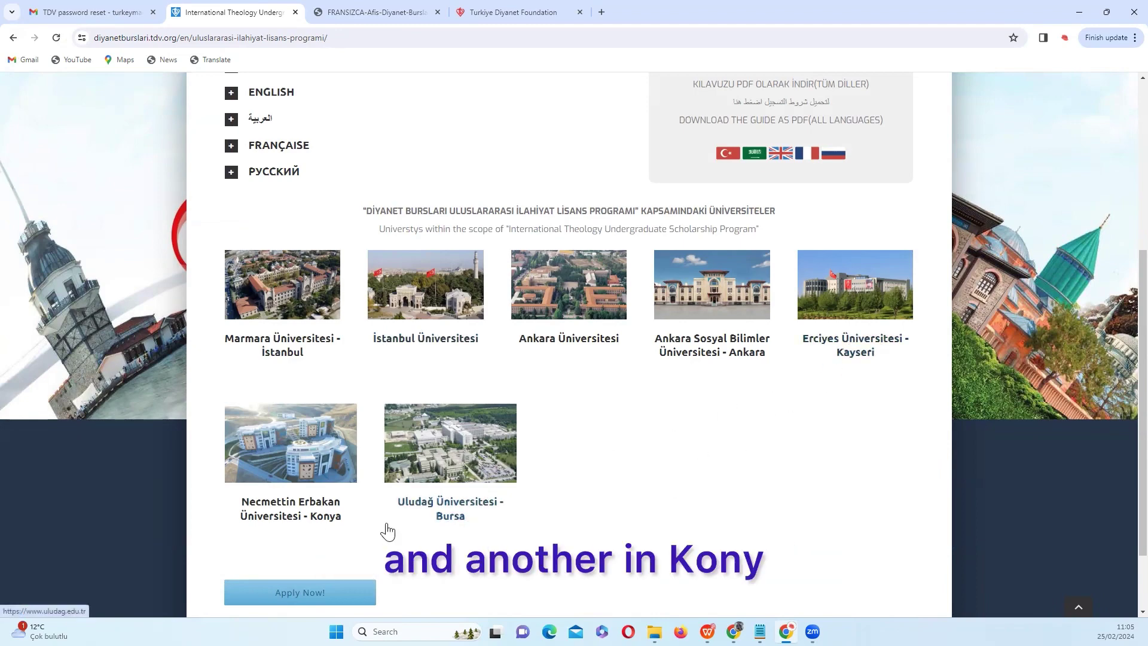
pyautogui.scroll(1, 442, 280)
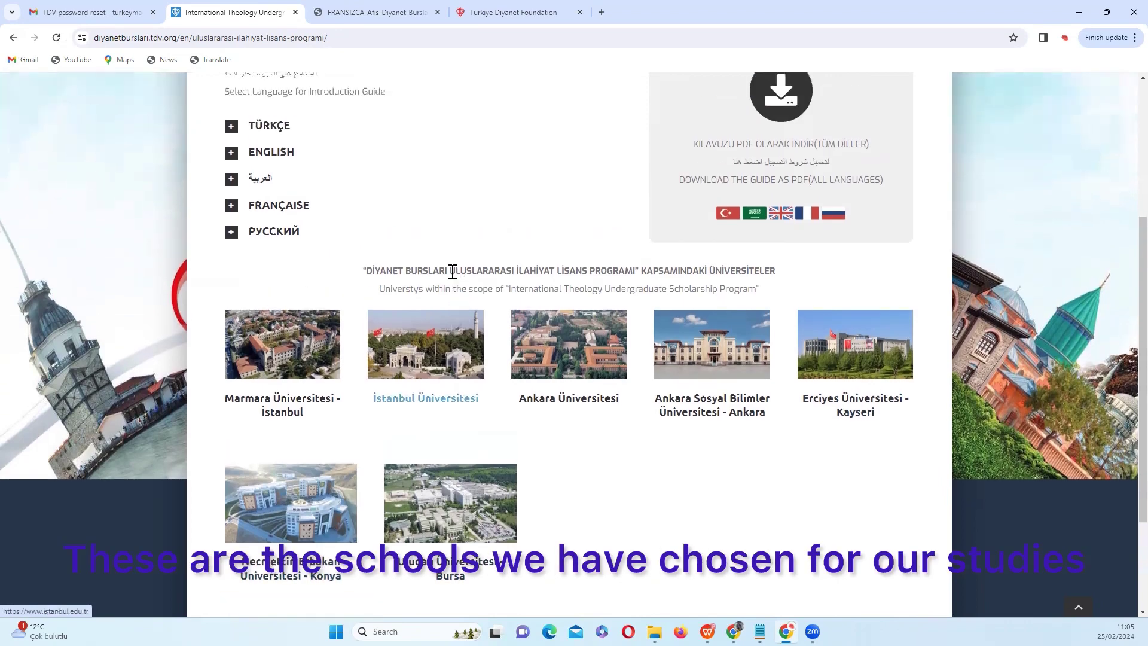
# Expand the French guide and read the required documents, highlighting the health certificate, motivation letter and optional certificates
pyautogui.click(230, 207)
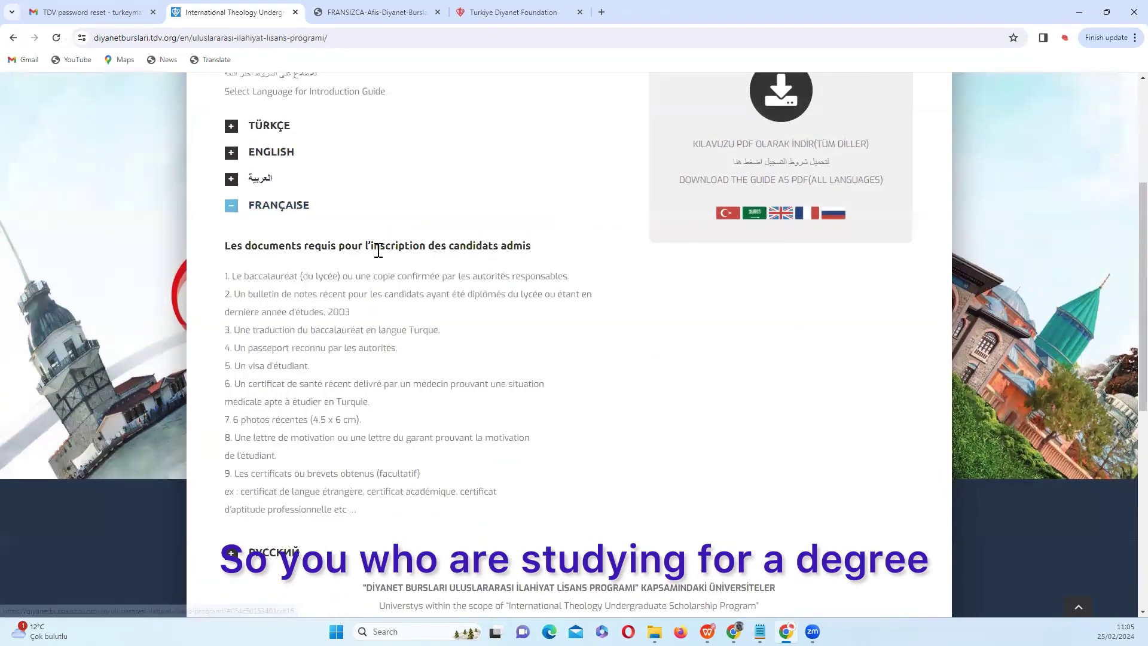
pyautogui.scroll(1, 378, 251)
pyautogui.scroll(-2, 378, 260)
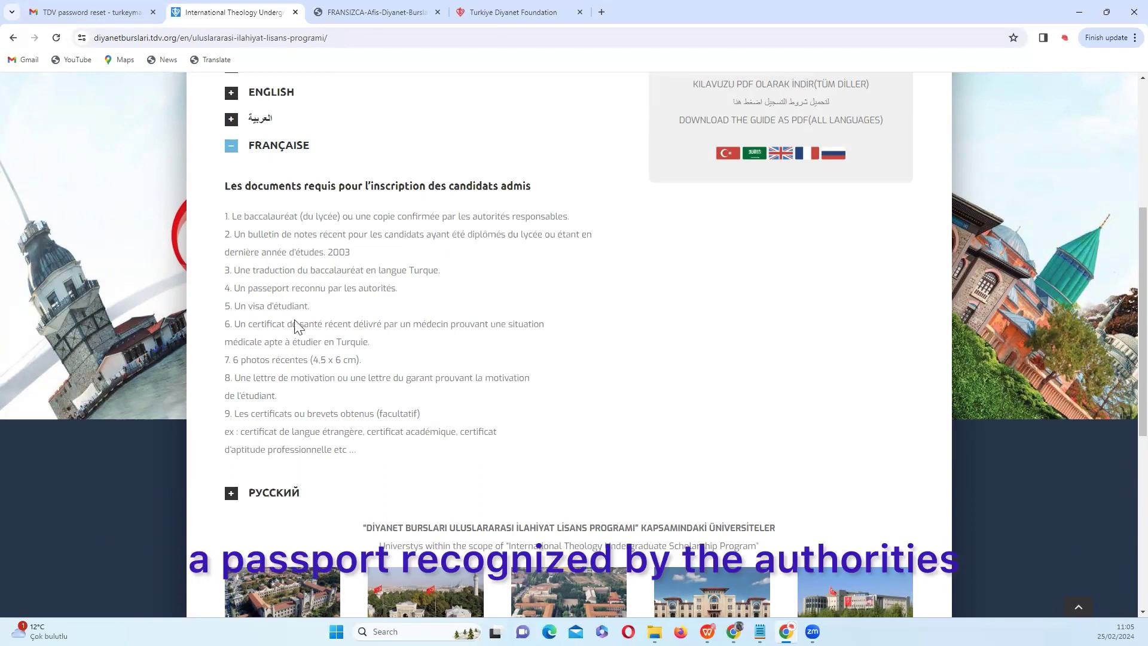
pyautogui.moveTo(263, 308); pyautogui.dragTo(335, 342)
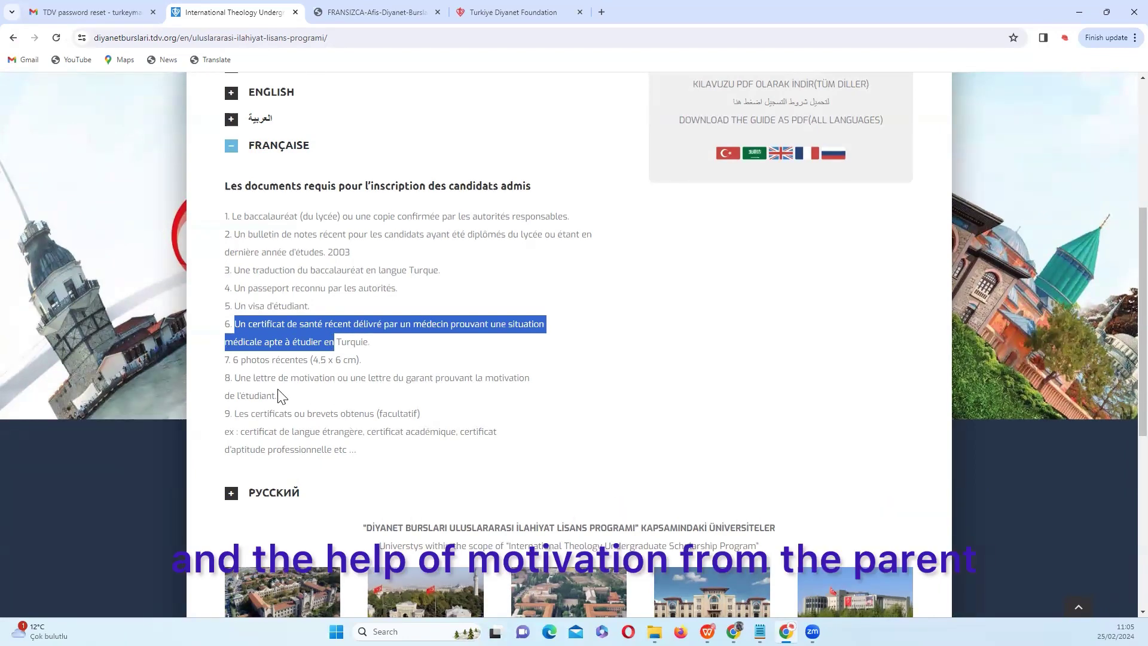
pyautogui.moveTo(279, 395); pyautogui.dragTo(242, 378)
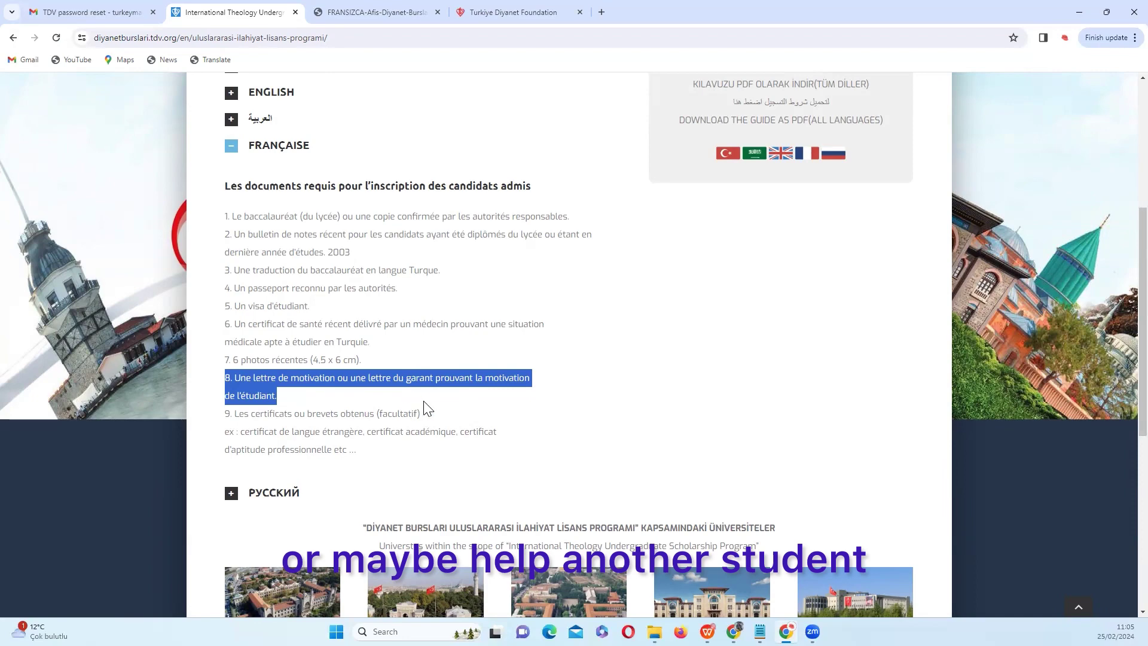
pyautogui.moveTo(421, 413); pyautogui.dragTo(292, 414)
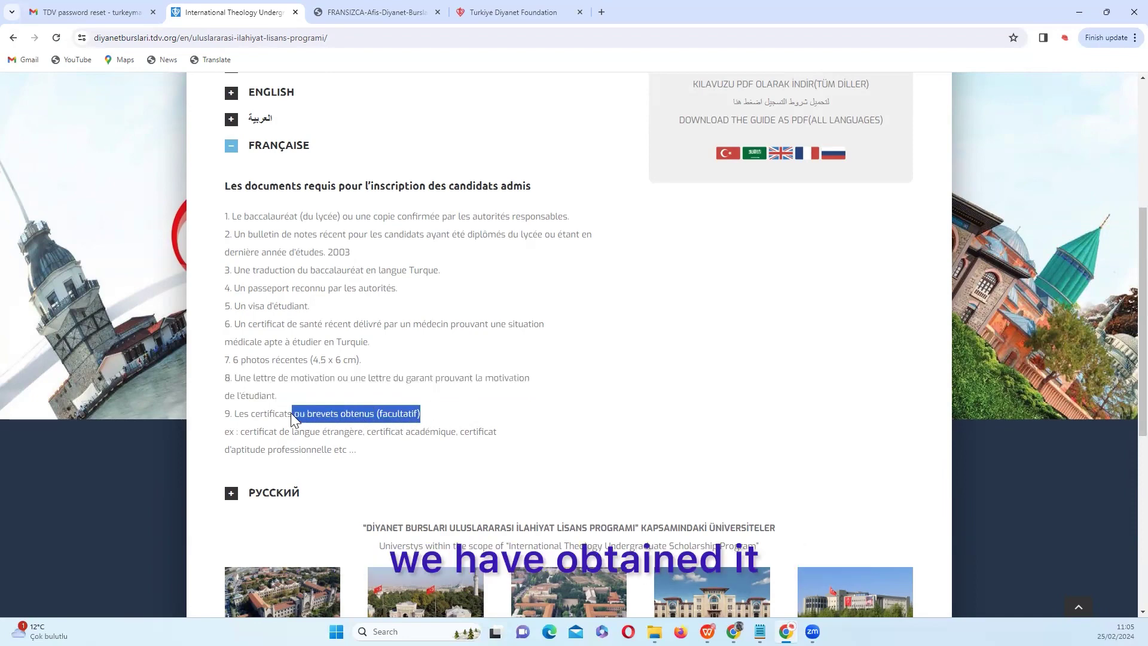
pyautogui.click(396, 436)
pyautogui.scroll(-7, 396, 430)
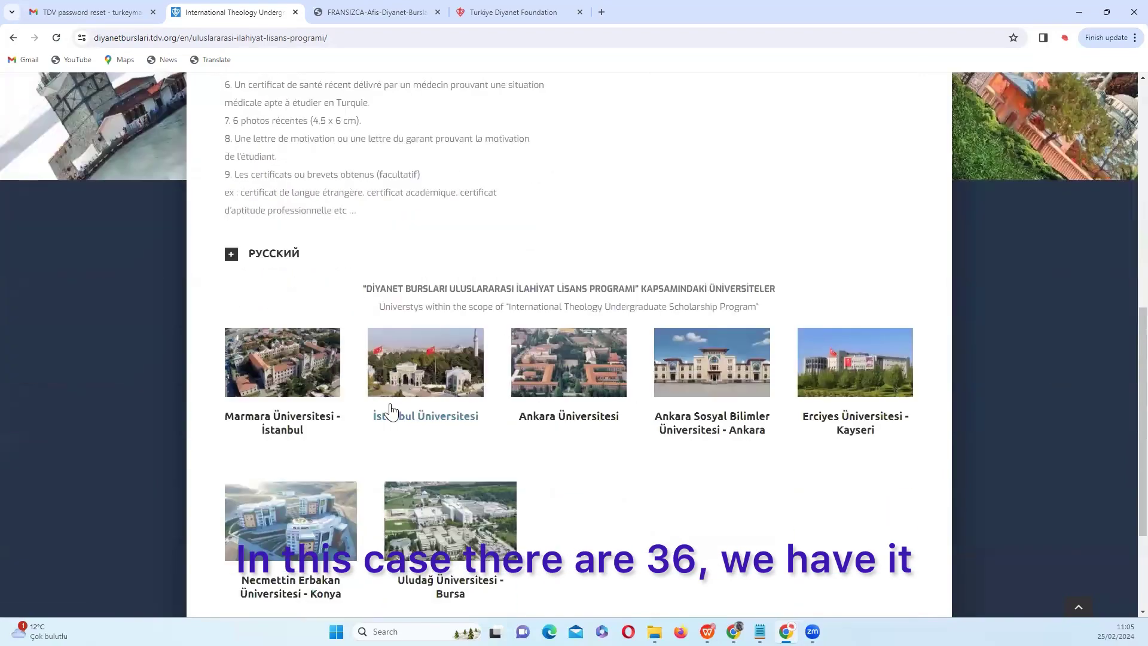
# Expand the English guide of the undergraduate program and read its application conditions, highlighting the minimum high school grade
pyautogui.scroll(12, 365, 366)
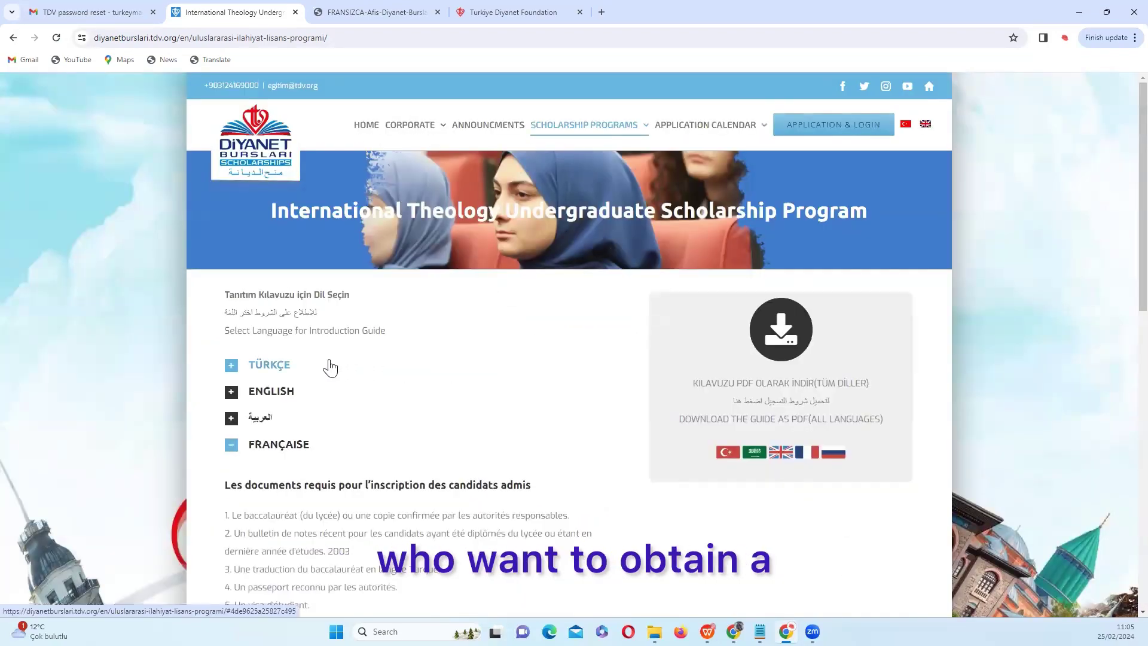
pyautogui.click(231, 392)
pyautogui.scroll(-5, 244, 379)
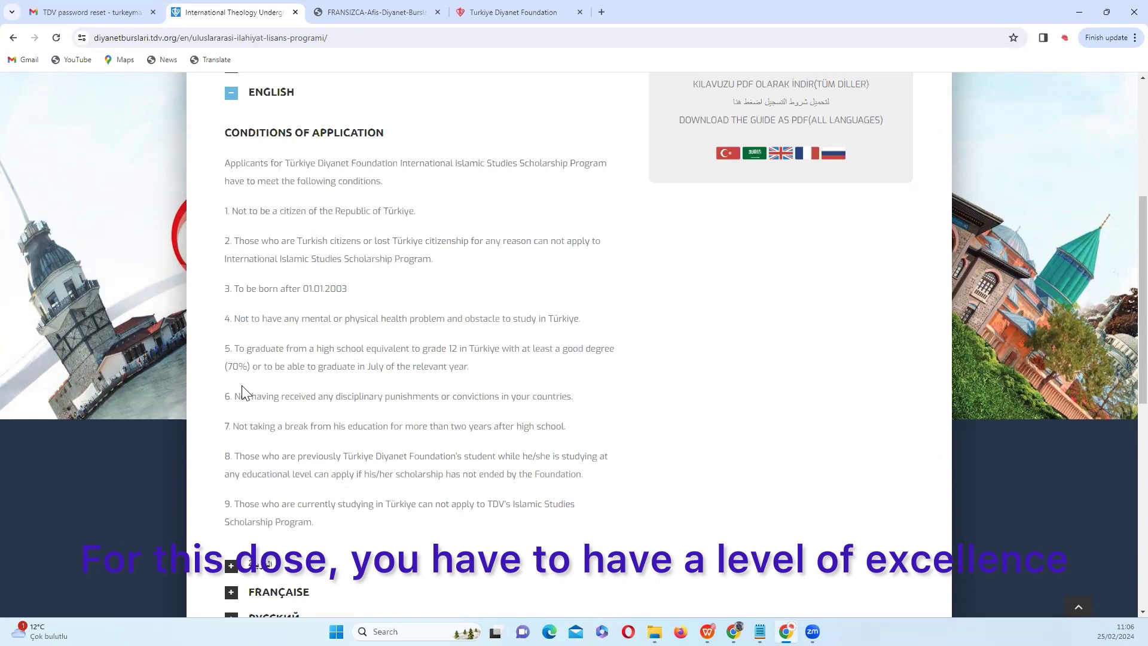
pyautogui.moveTo(227, 378); pyautogui.dragTo(254, 367)
pyautogui.click(229, 367)
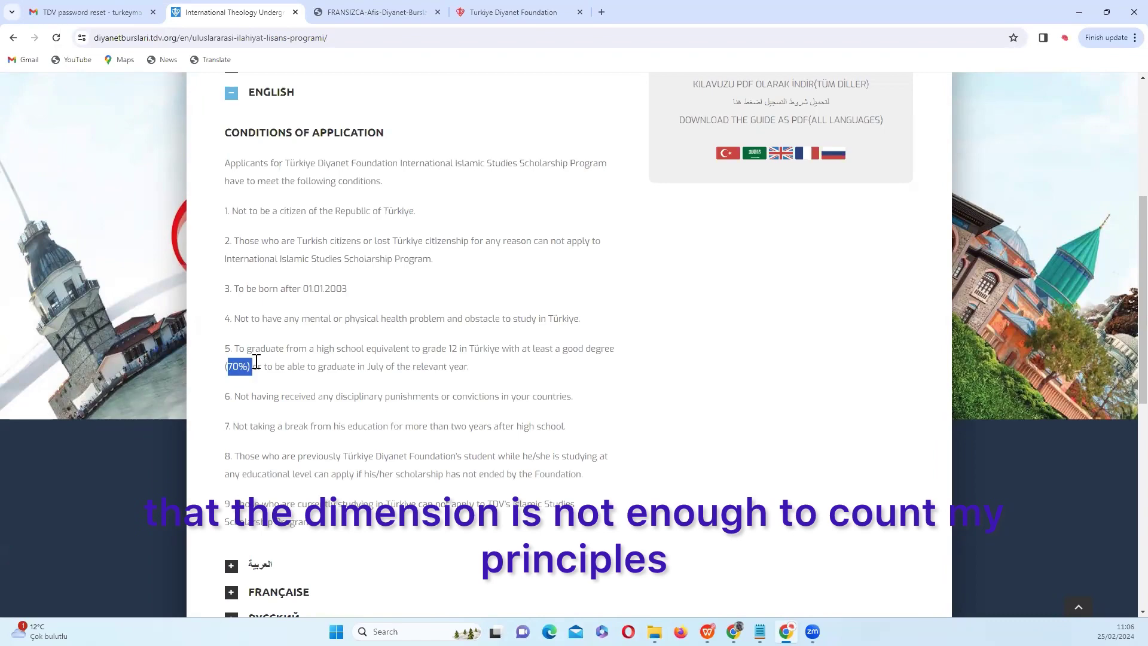
pyautogui.scroll(1, 269, 341)
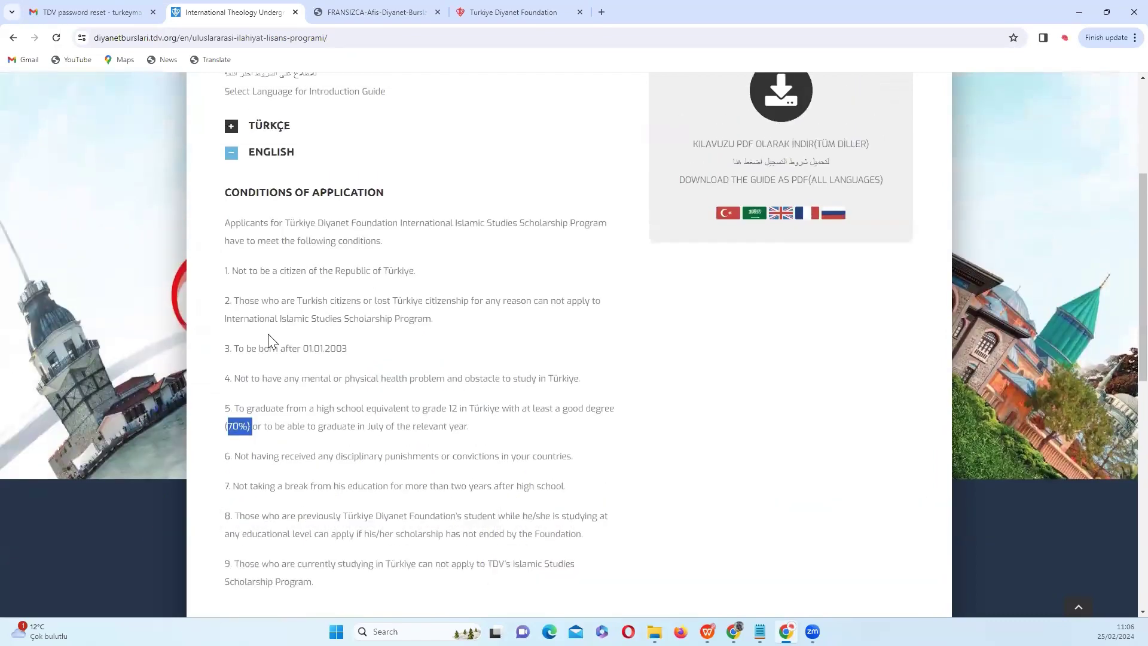
pyautogui.scroll(2, 269, 335)
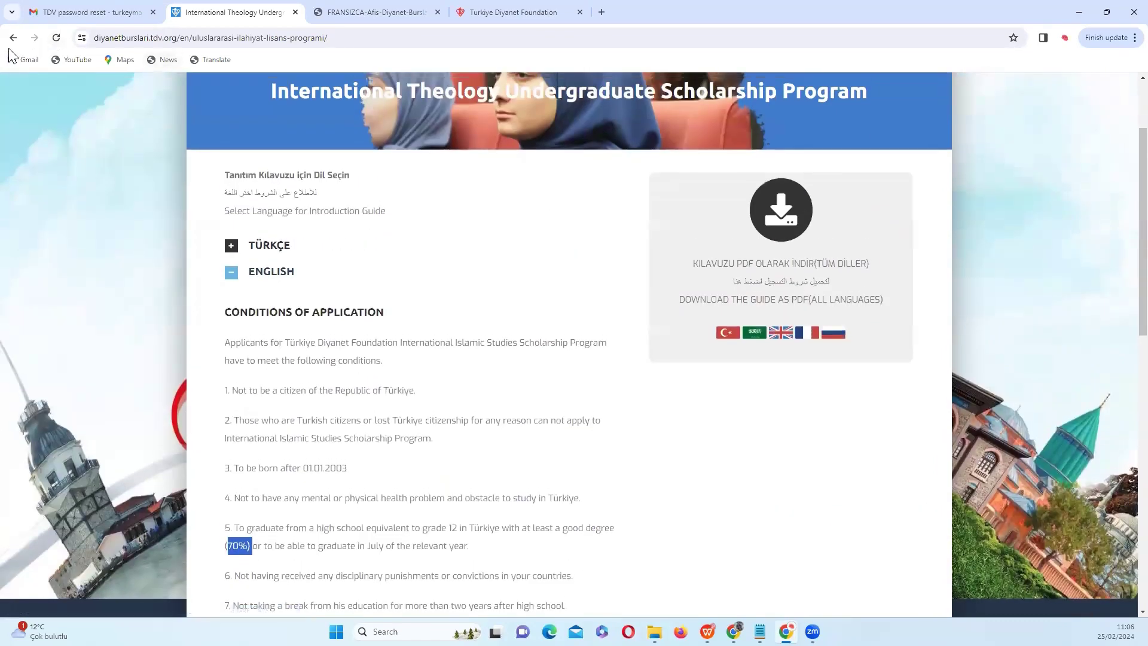
# Go back to the home page, look over the application calendar and open the International Theology Graduate Scholarship Program page
pyautogui.click(13, 37)
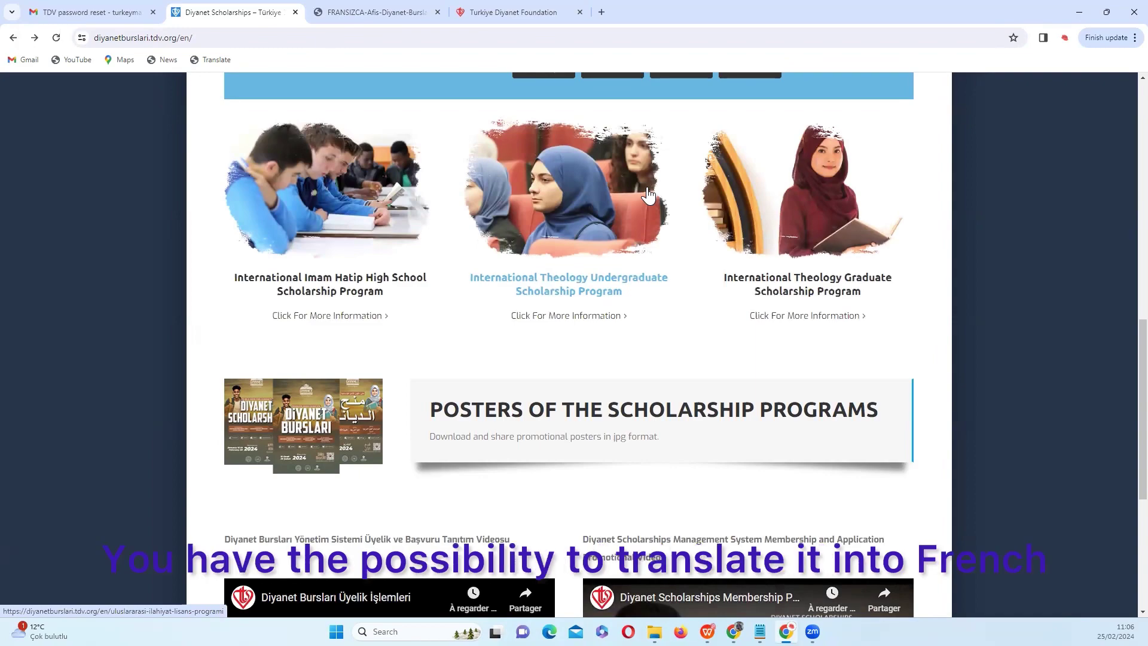
pyautogui.scroll(4, 648, 197)
pyautogui.scroll(6, 918, 145)
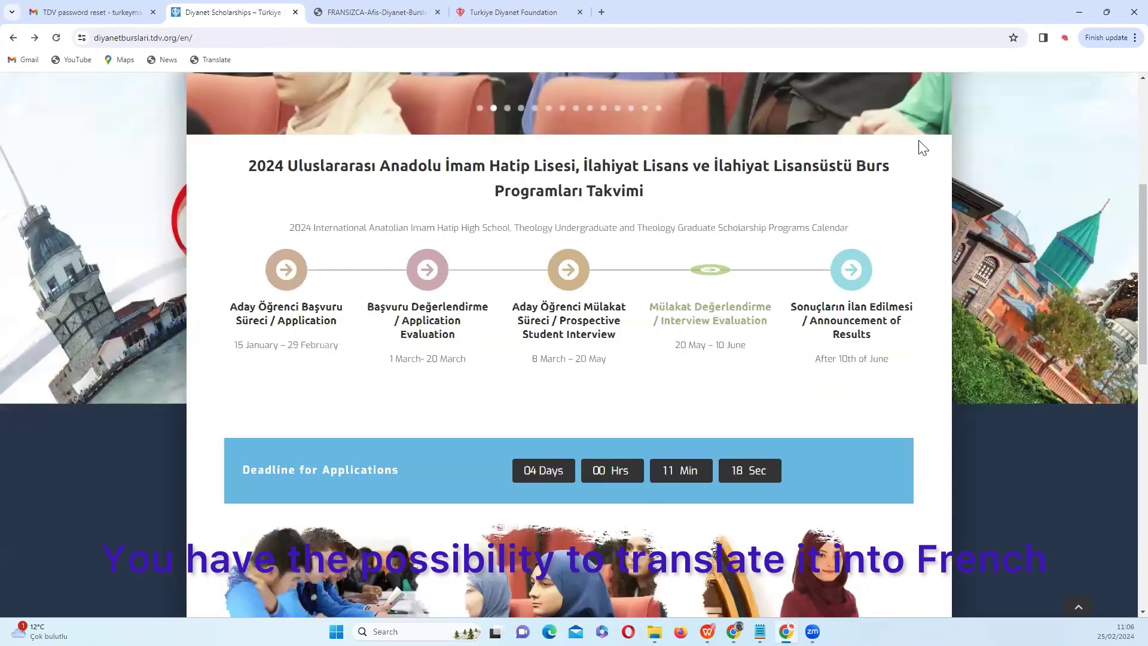
pyautogui.scroll(-10, 889, 276)
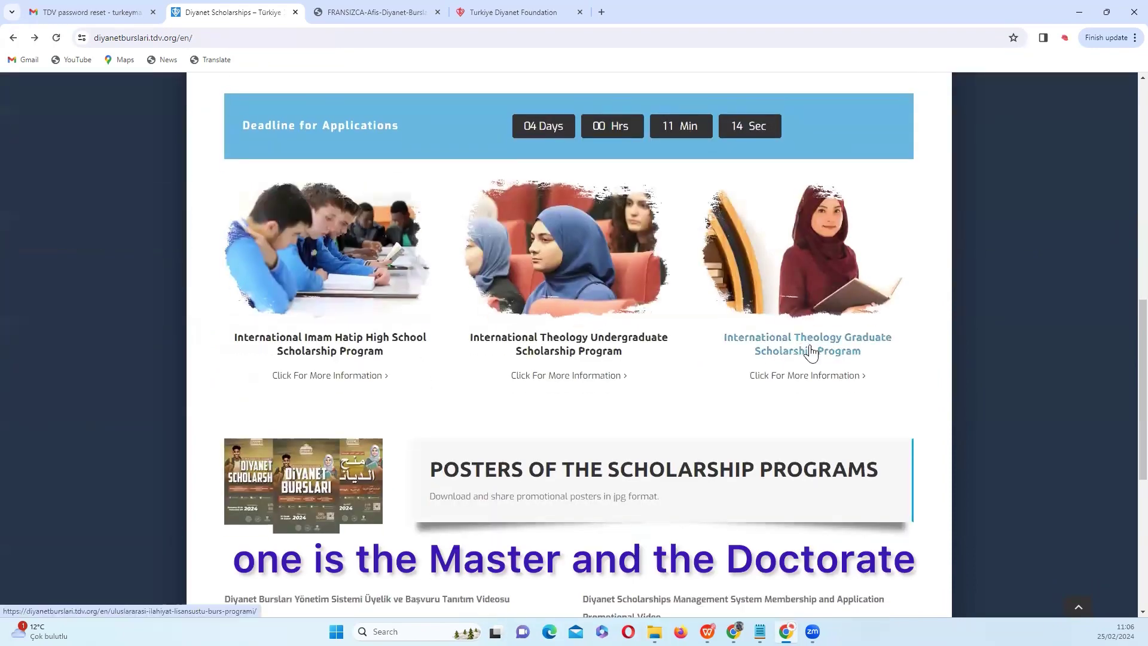
pyautogui.click(801, 355)
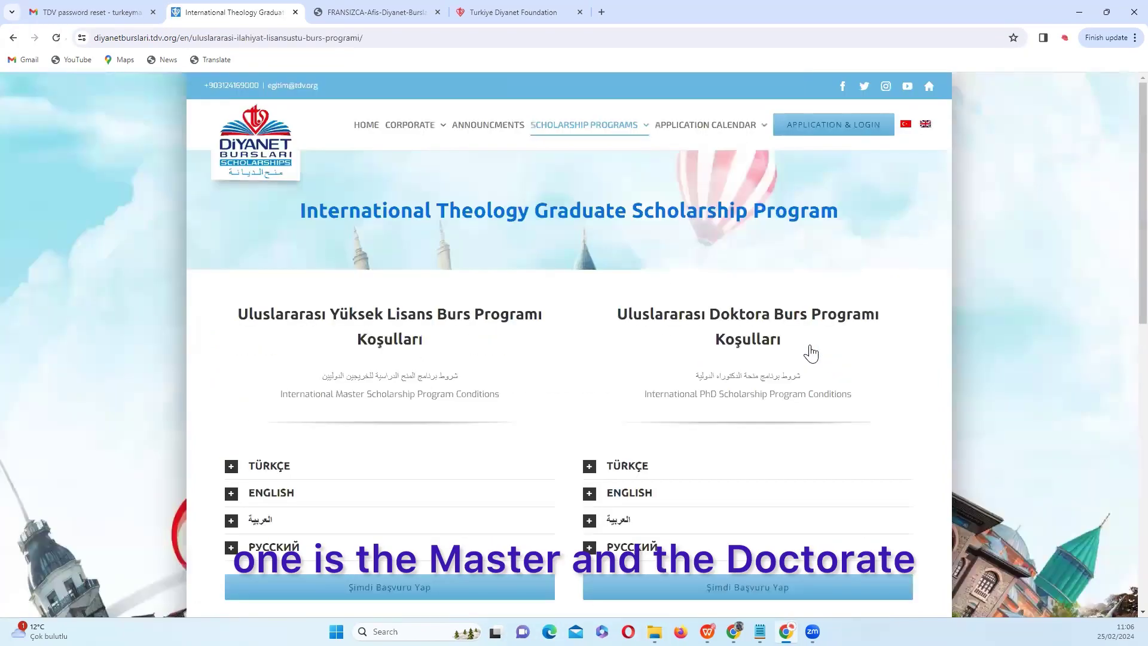
# Review the graduate program page's guide languages for master and PhD and the universities within its scope
pyautogui.scroll(-4, 596, 371)
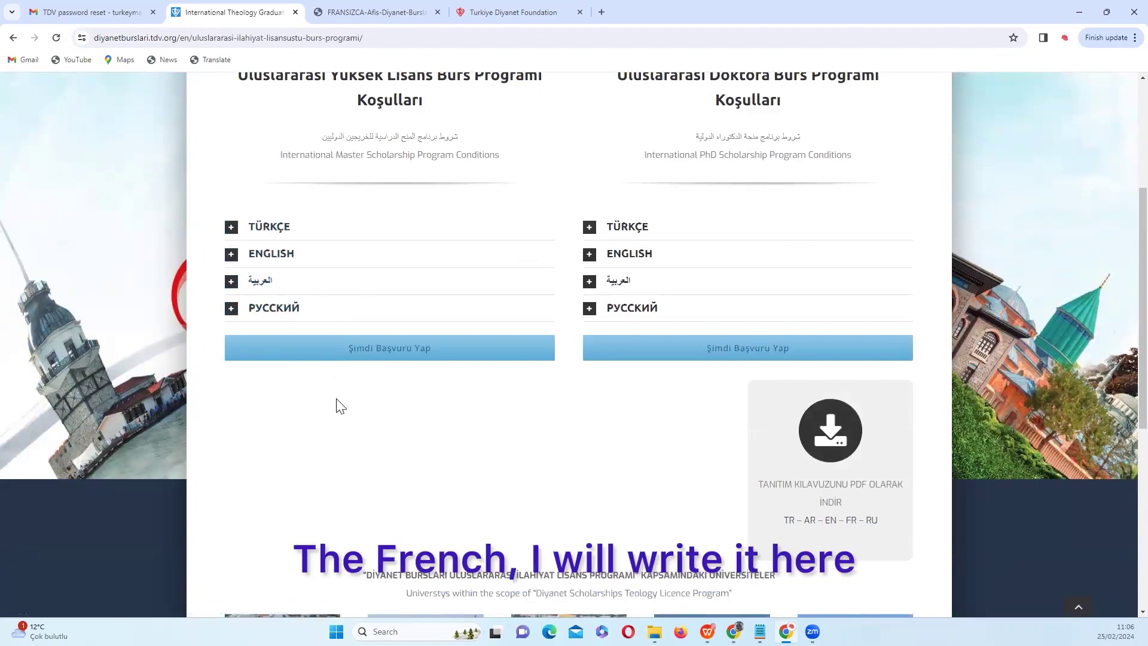
pyautogui.scroll(-2, 338, 405)
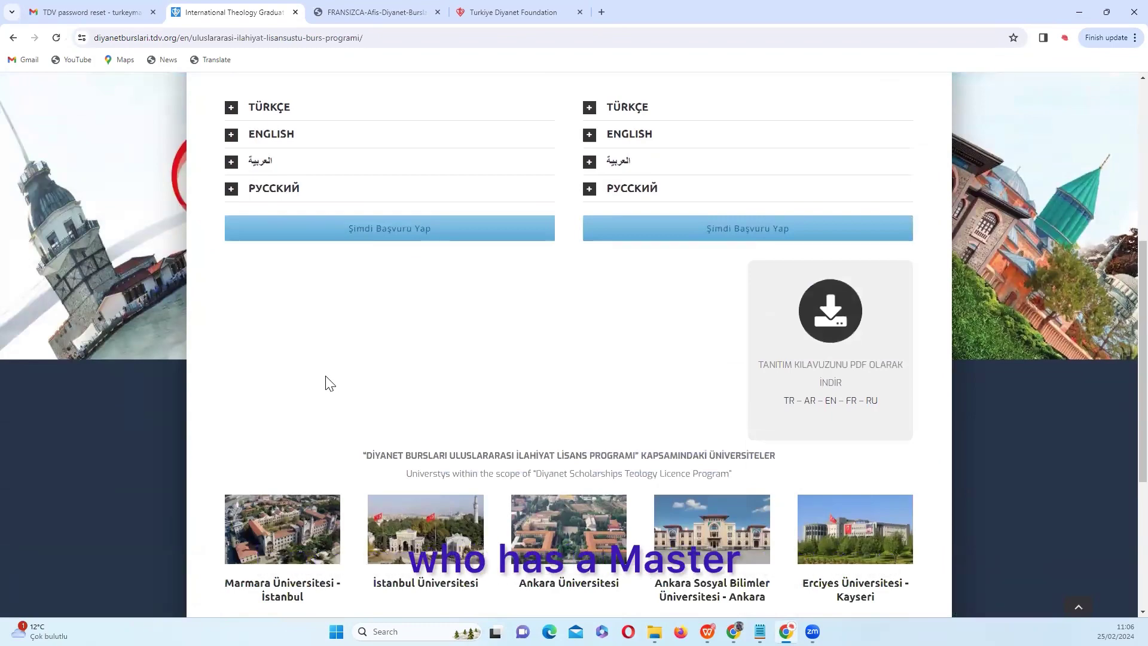
pyautogui.scroll(-5, 329, 383)
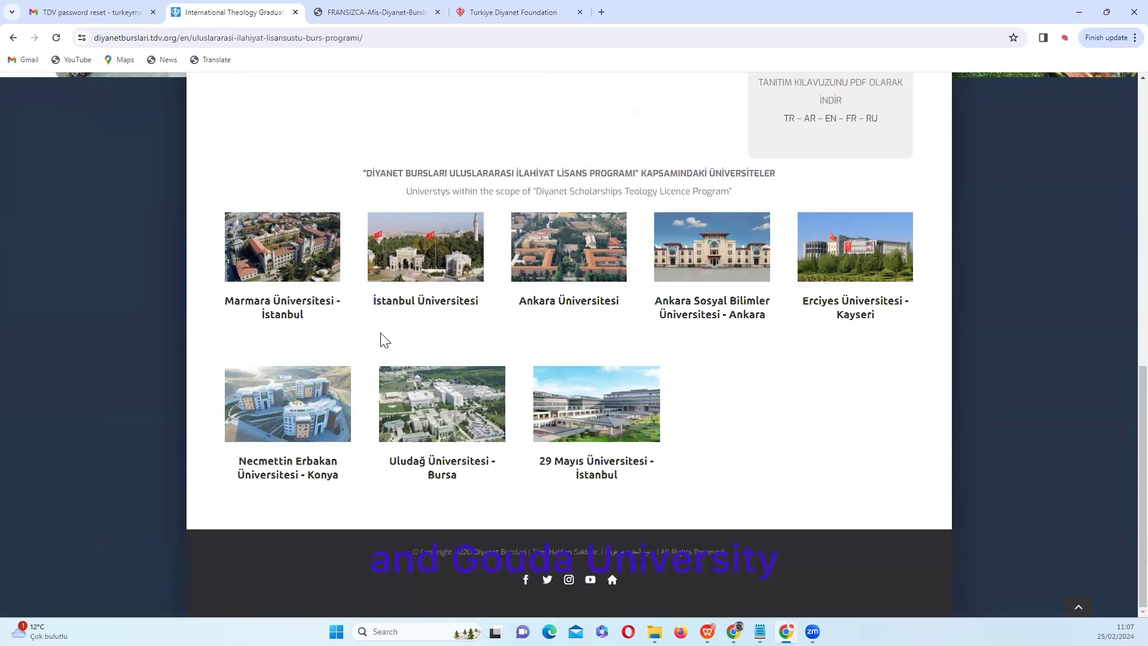
# Expand the English guide of the master scholarship program and read the application conditions, highlighting the accepted language certificates
pyautogui.scroll(6, 383, 335)
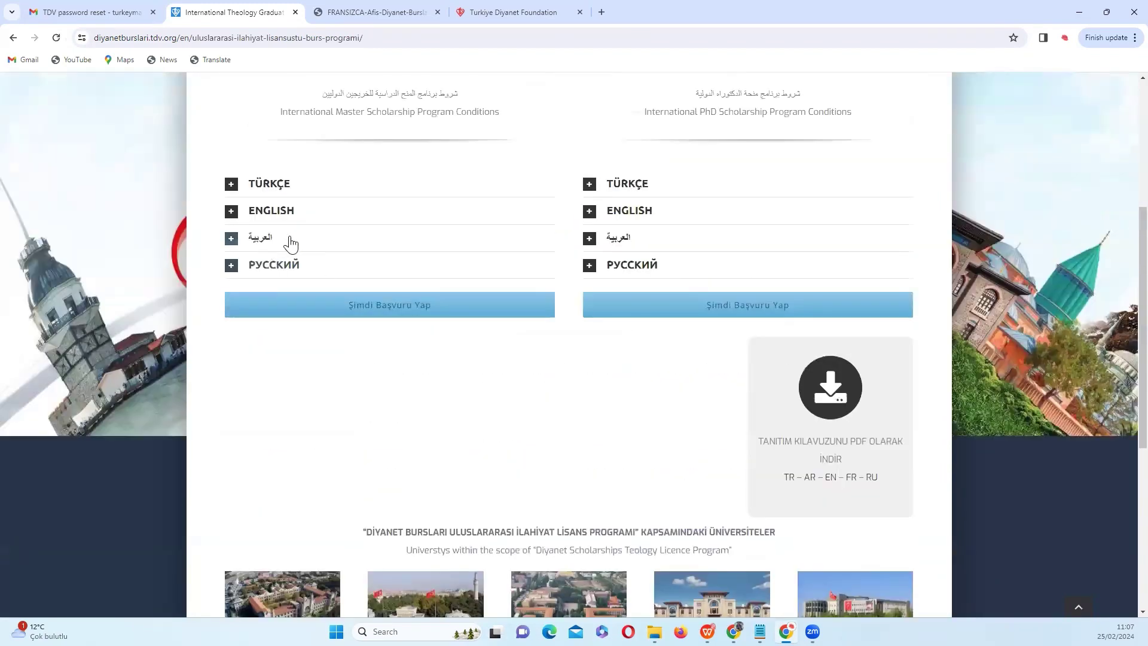
pyautogui.click(232, 212)
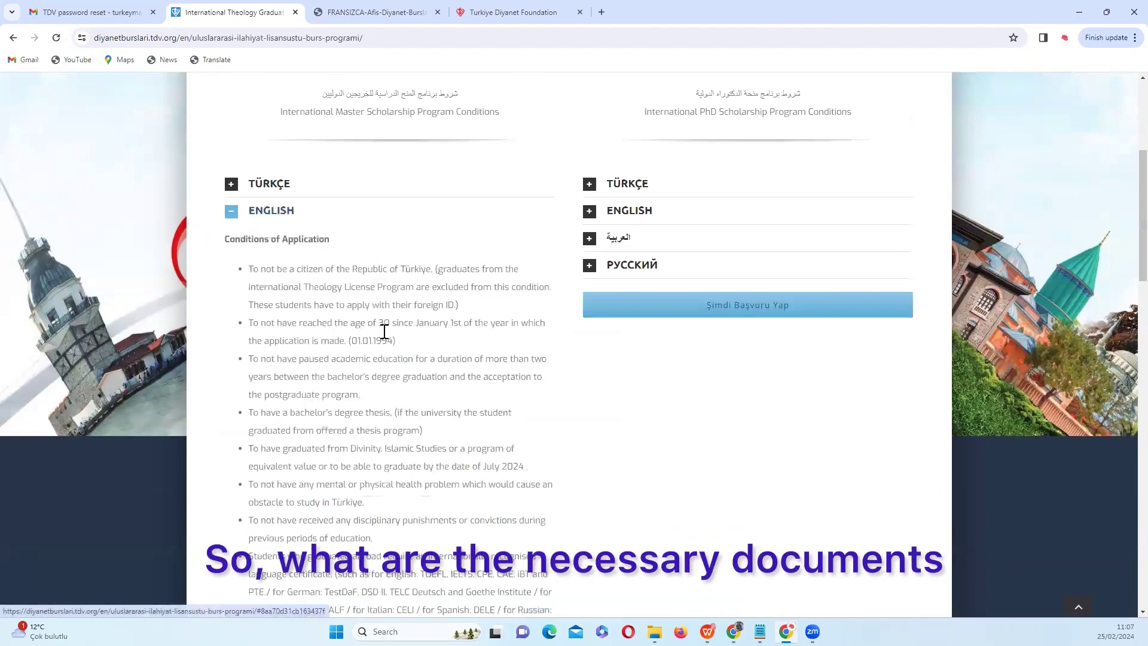
pyautogui.scroll(1, 416, 404)
pyautogui.scroll(-1, 414, 401)
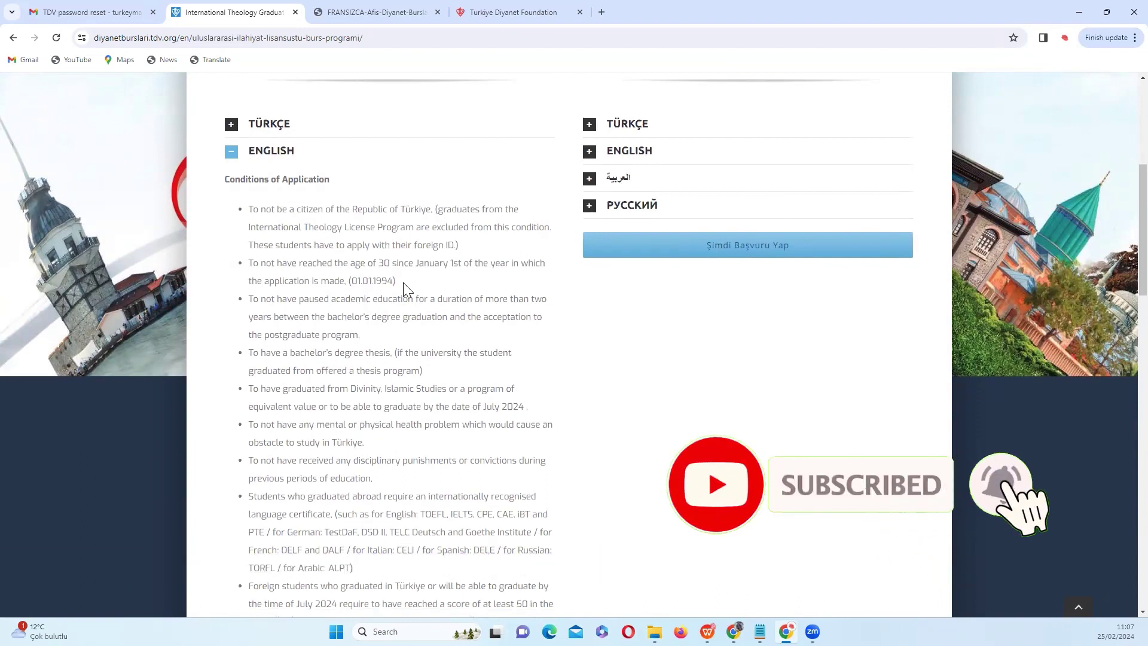
pyautogui.scroll(-1, 424, 339)
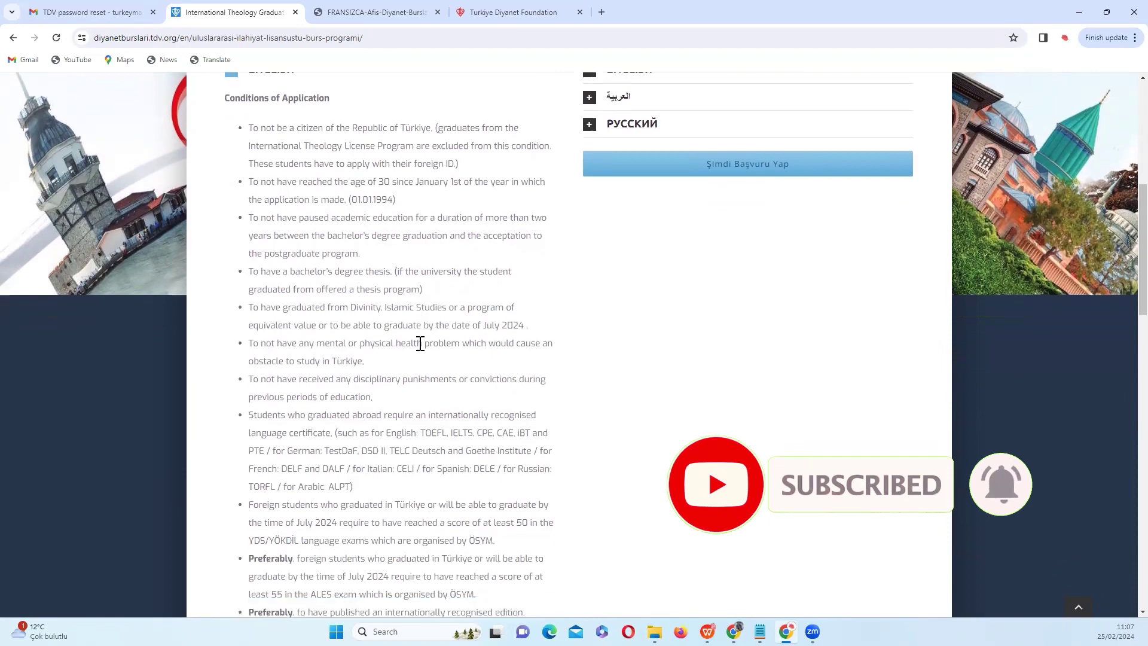
pyautogui.scroll(-1, 414, 342)
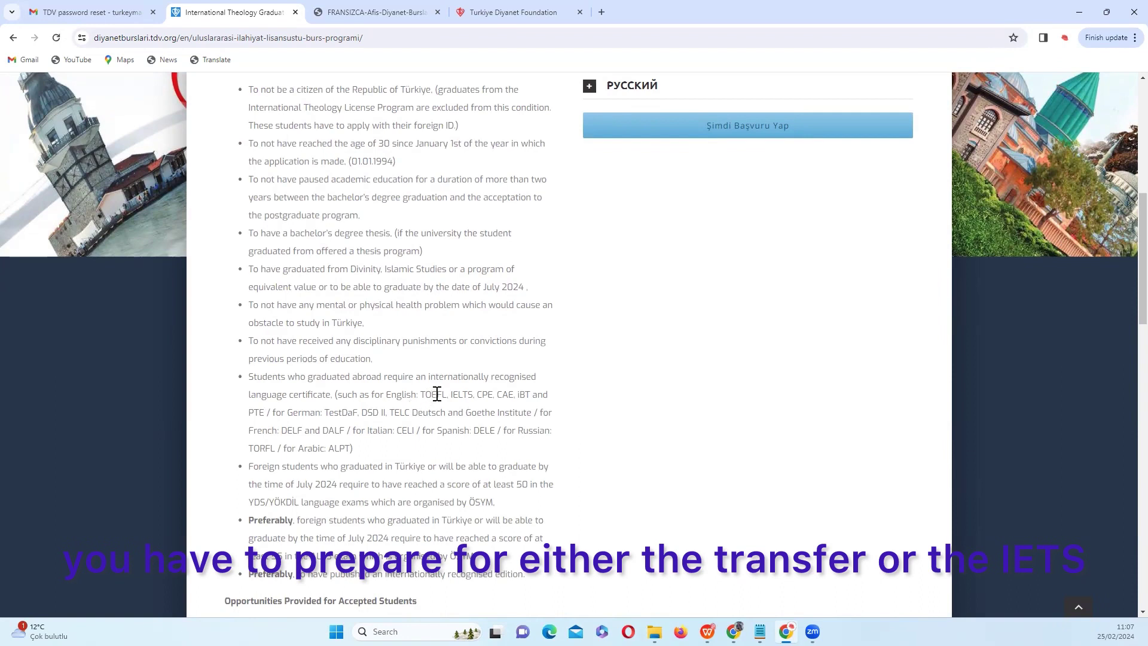
pyautogui.moveTo(412, 395); pyautogui.dragTo(504, 430)
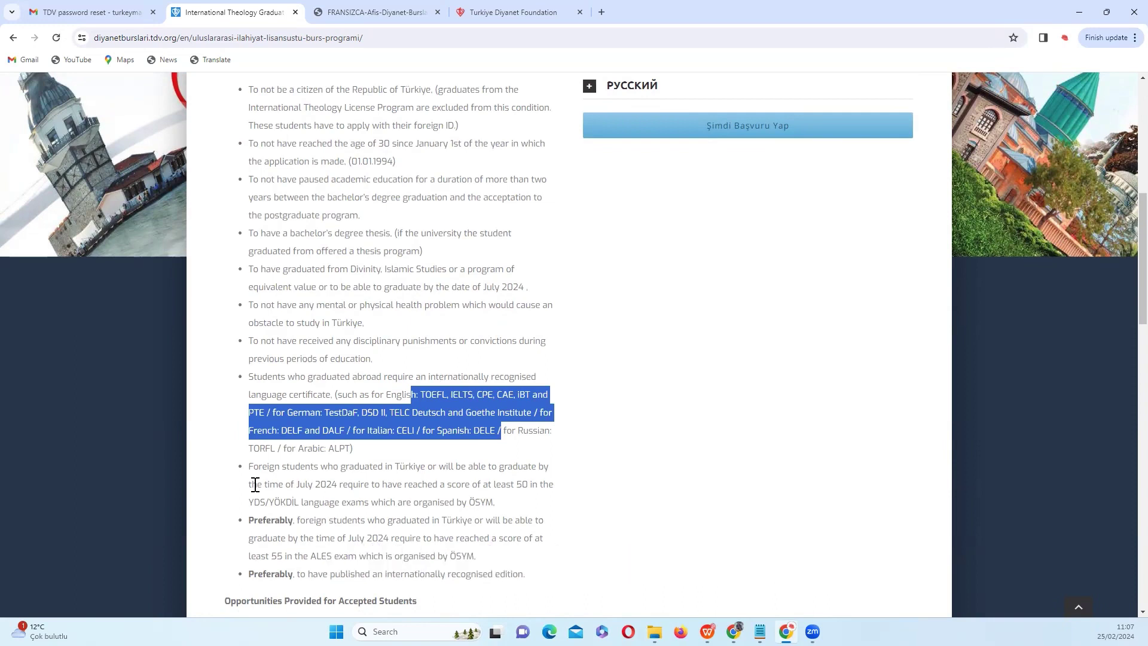
# Read the opportunities provided for accepted students in the master guide and highlight the contact e-mail address
pyautogui.scroll(-2, 256, 484)
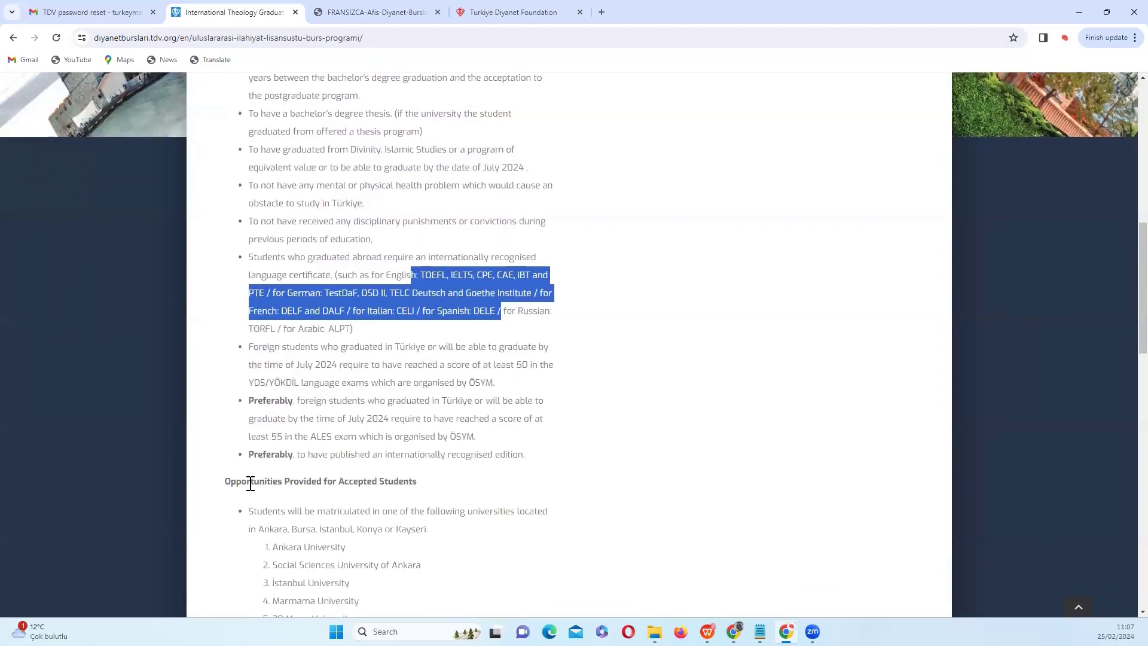
pyautogui.scroll(-2, 250, 483)
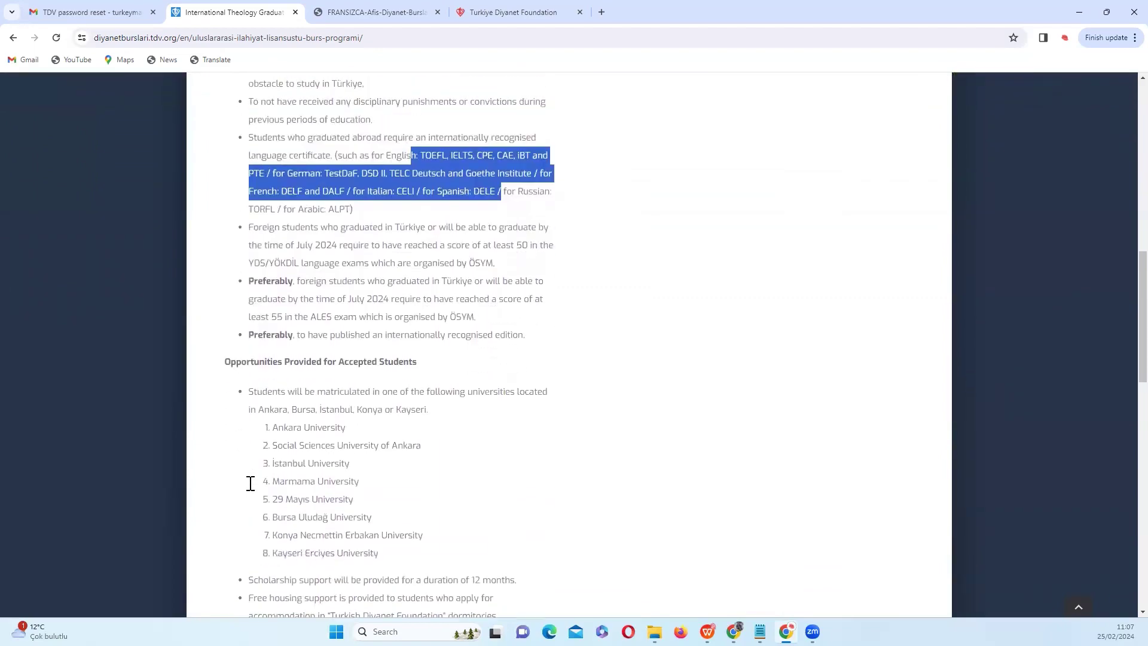
pyautogui.scroll(-4, 248, 481)
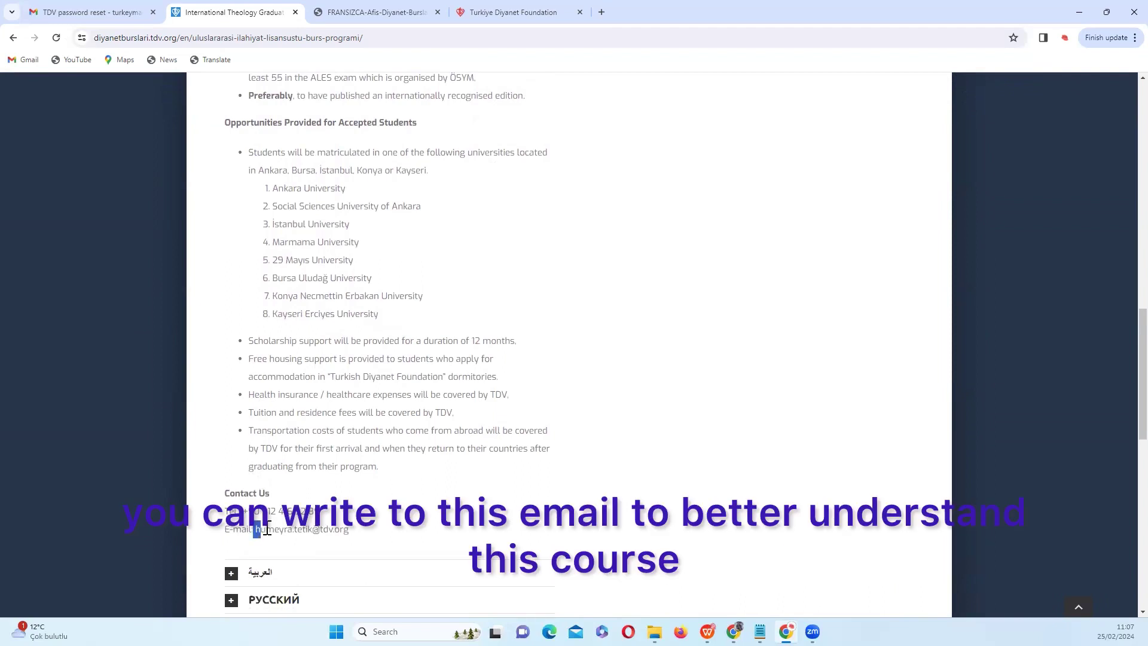
pyautogui.moveTo(267, 531); pyautogui.dragTo(357, 526)
# Return to the beginning of the graduate program page and open the scholarship application and login portal
pyautogui.scroll(8, 408, 425)
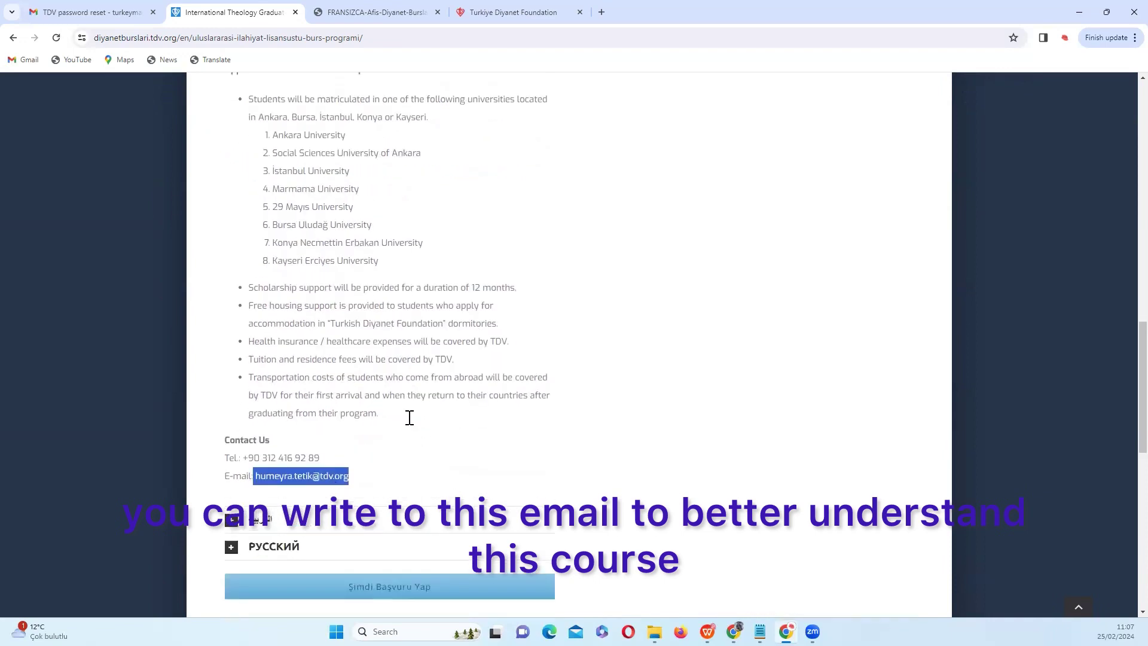
pyautogui.scroll(7, 406, 417)
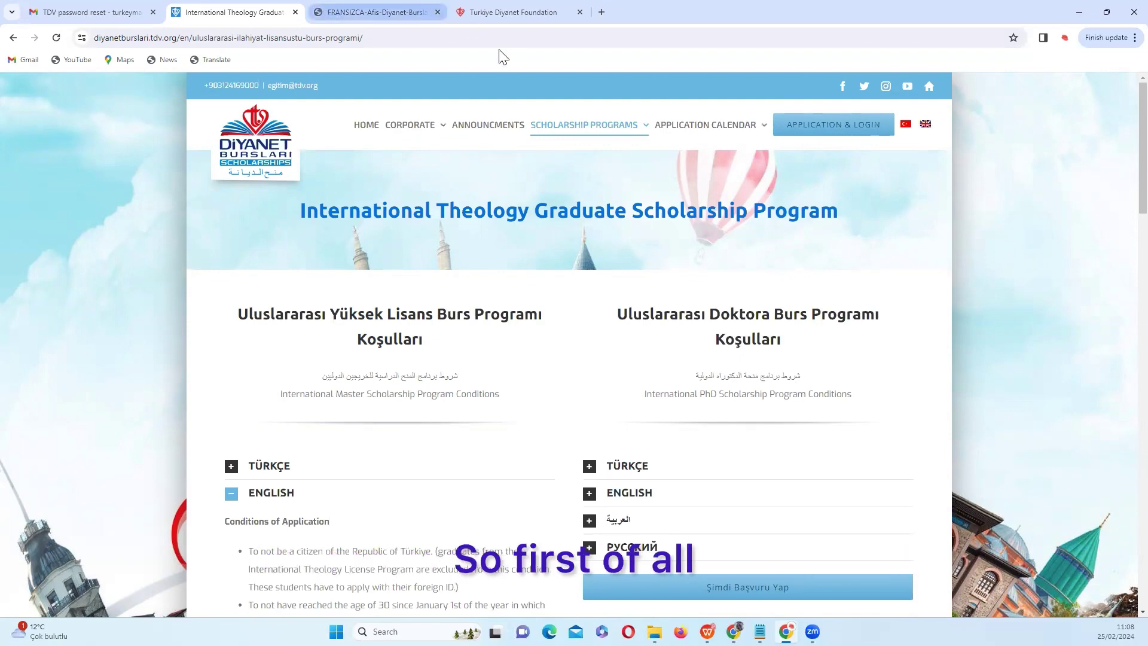
pyautogui.moveTo(816, 122)
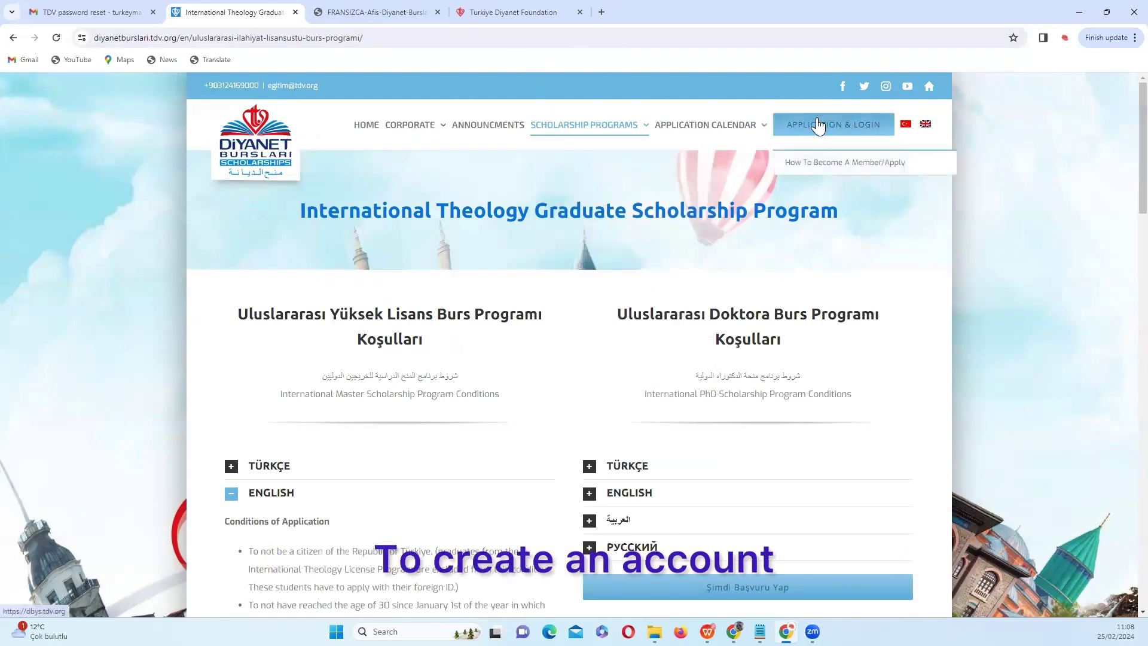
pyautogui.doubleClick(819, 129)
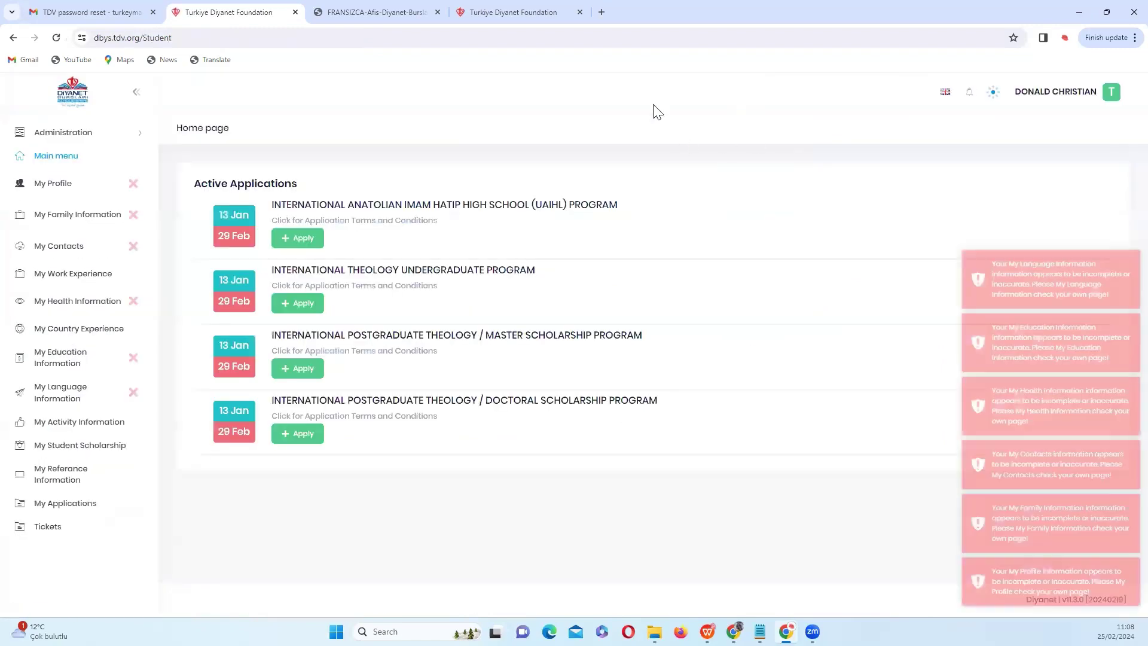
# Log out of the current student account and open the sign-up form for new members
pyautogui.click(1113, 103)
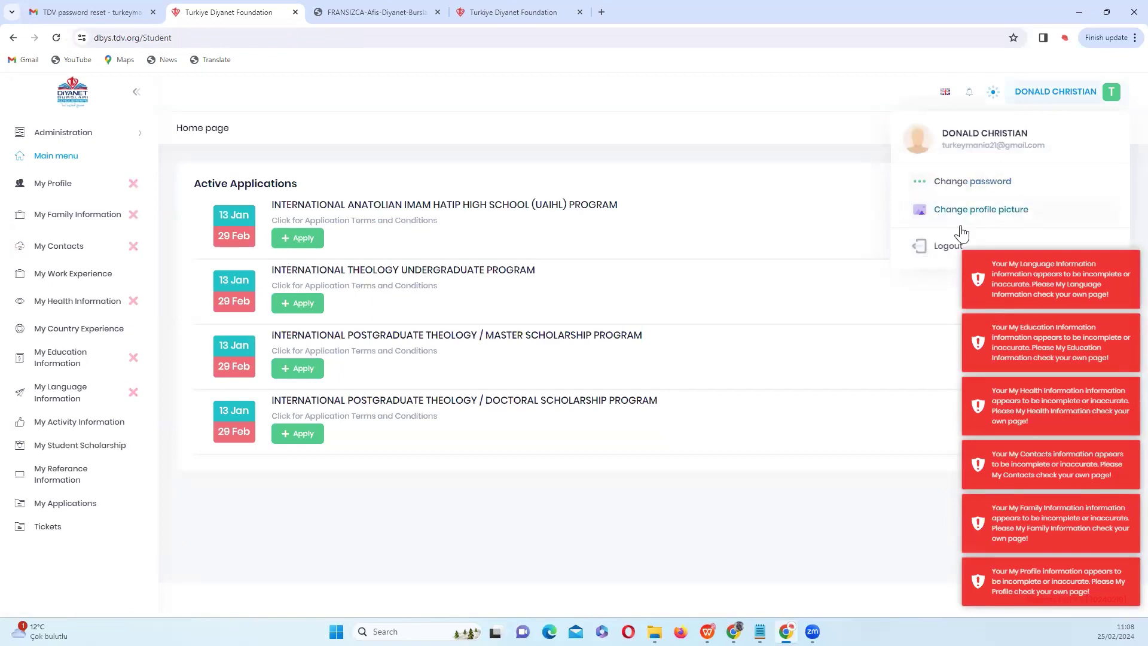
pyautogui.click(949, 246)
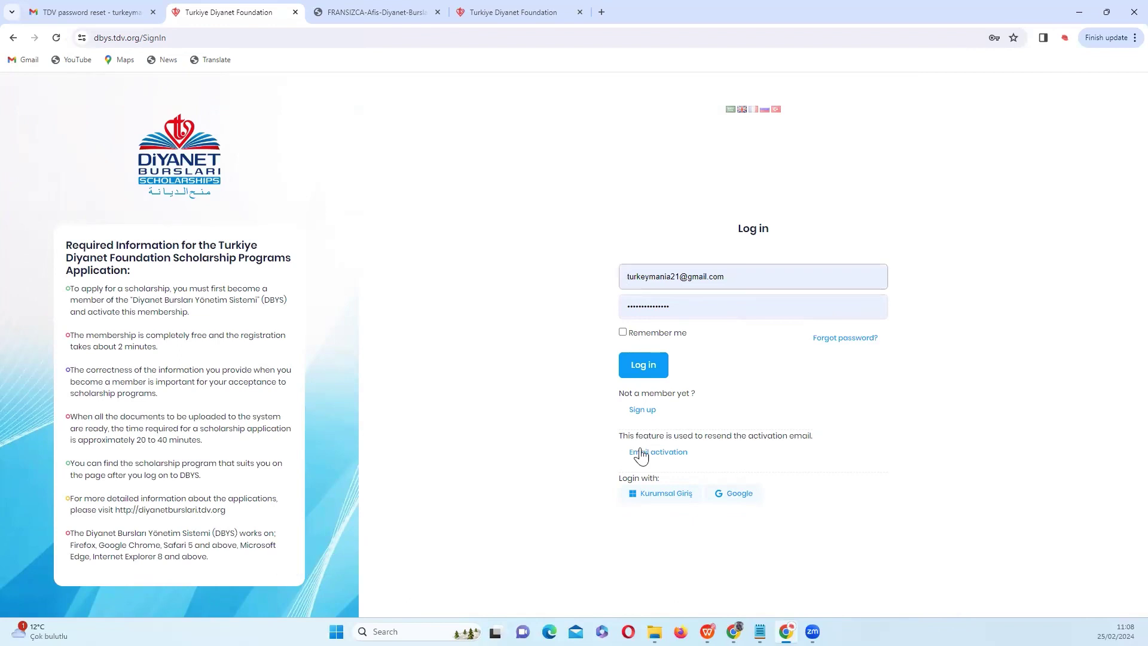
pyautogui.click(636, 412)
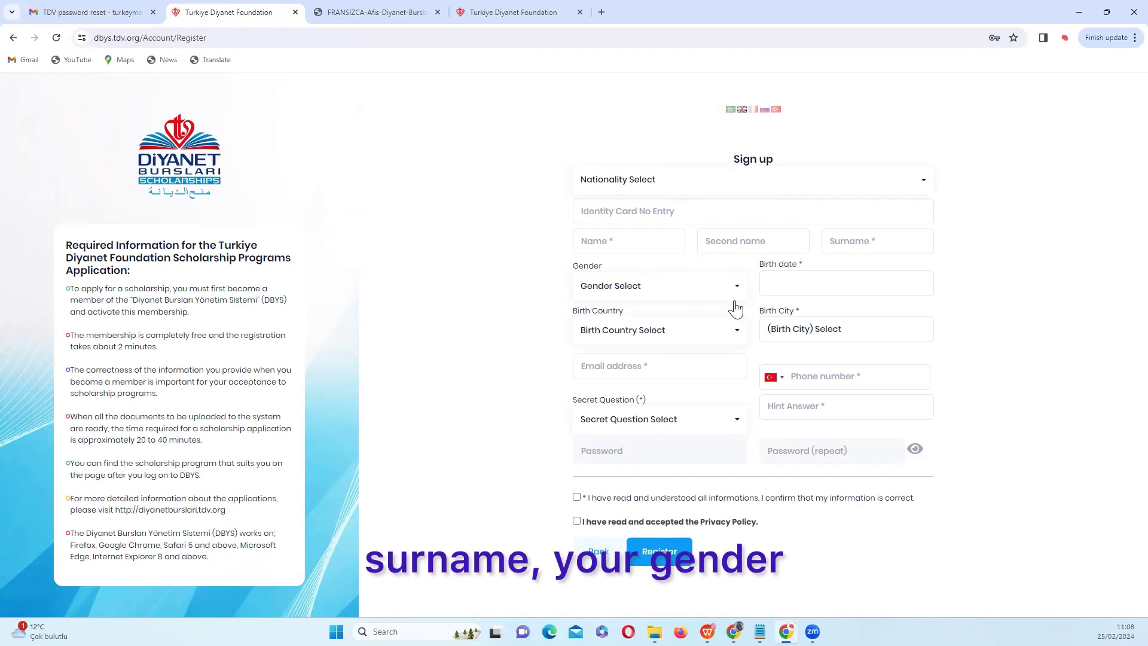
# Look through the sign-up form's gender options, birth date calendar, e-mail field and phone country codes
pyautogui.click(696, 287)
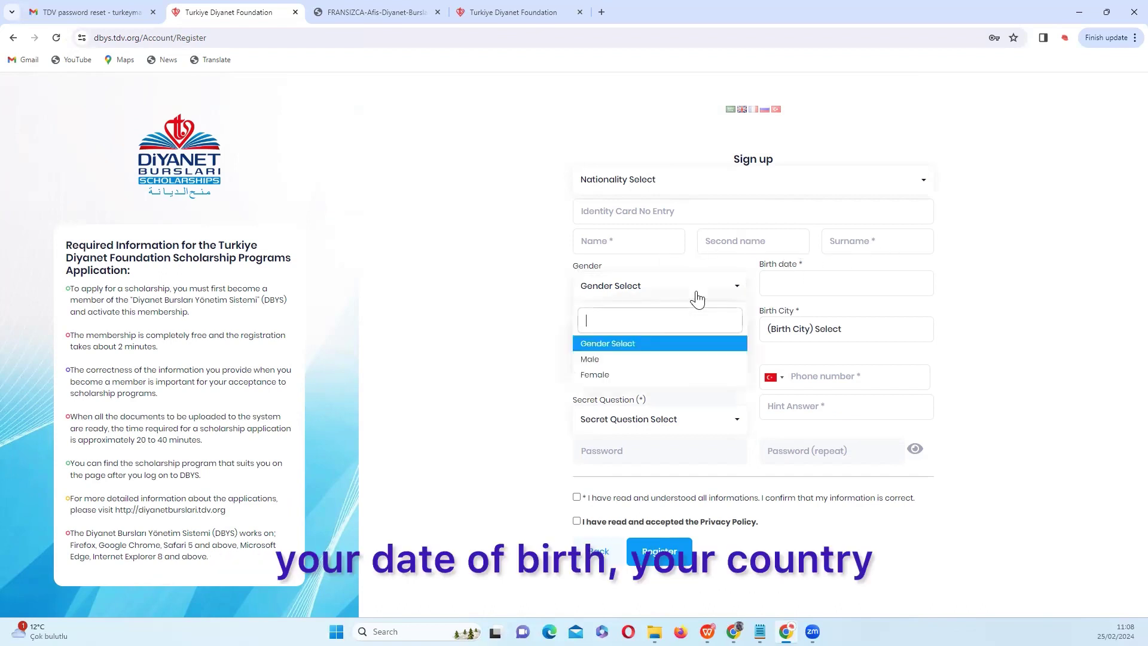
pyautogui.click(842, 286)
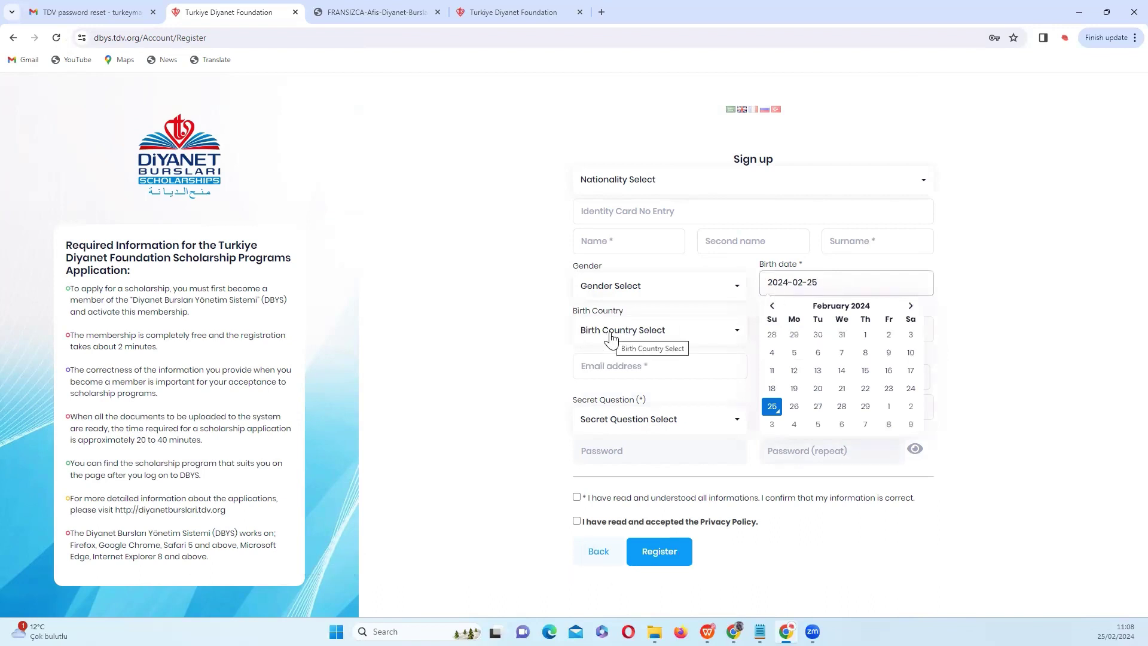
pyautogui.click(601, 364)
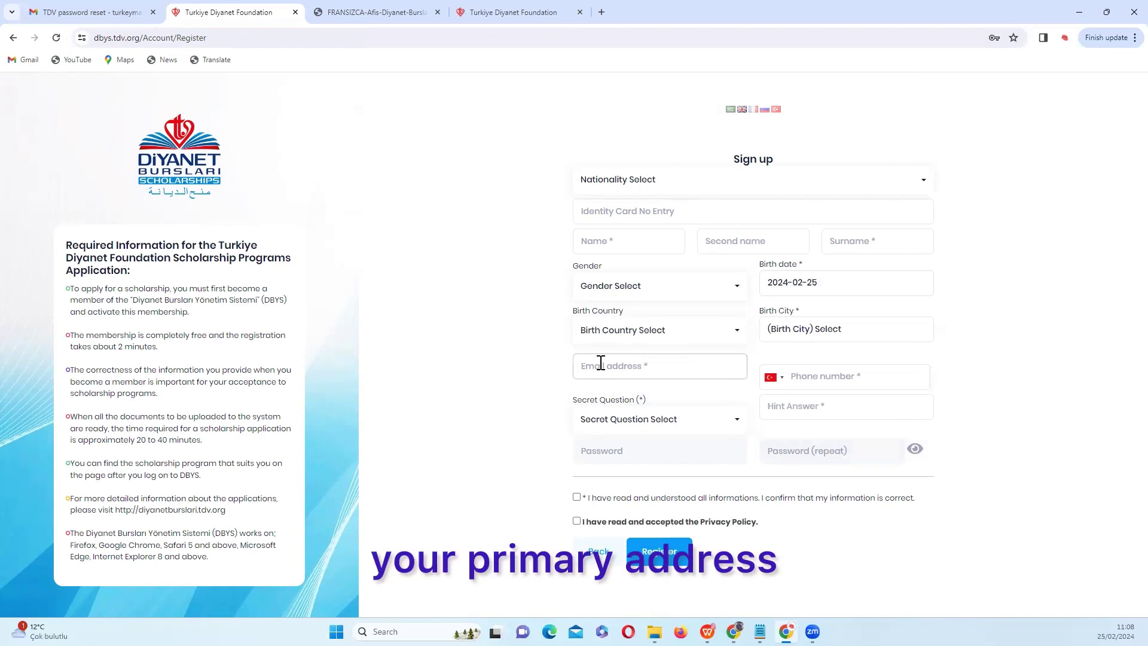
pyautogui.click(780, 382)
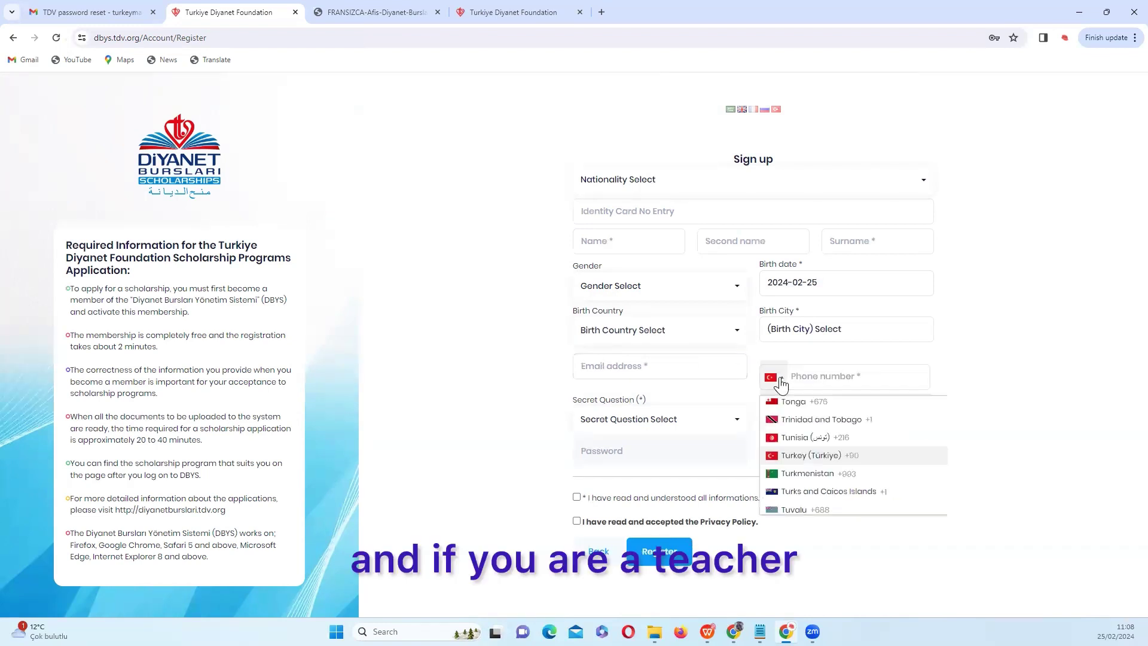
pyautogui.scroll(-5, 792, 409)
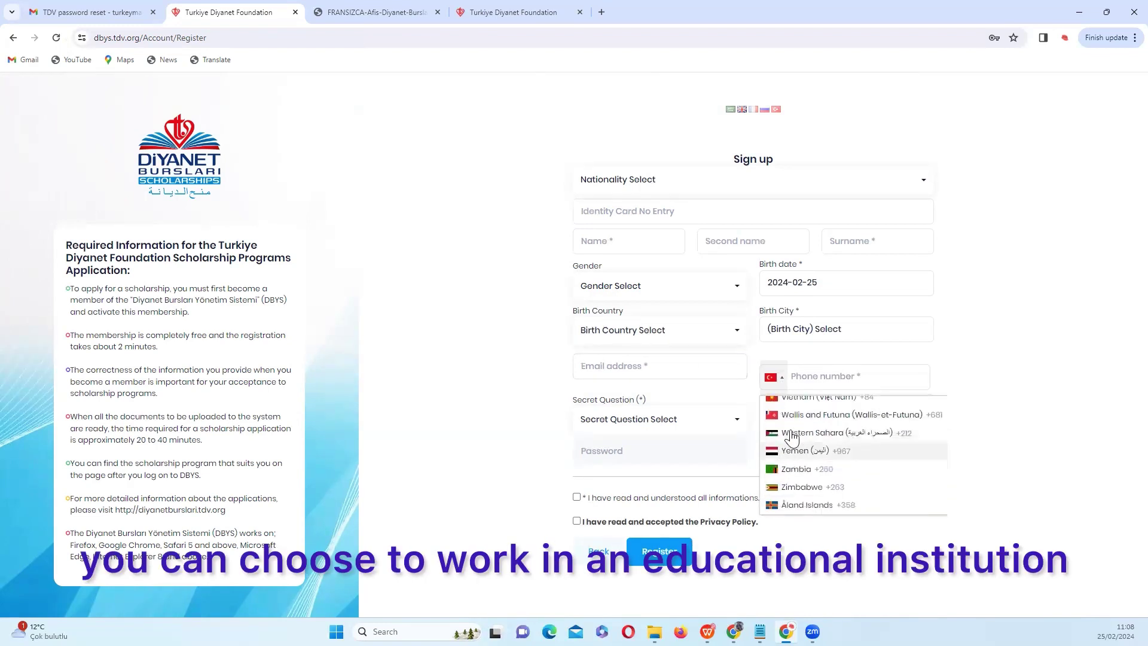
pyautogui.click(819, 382)
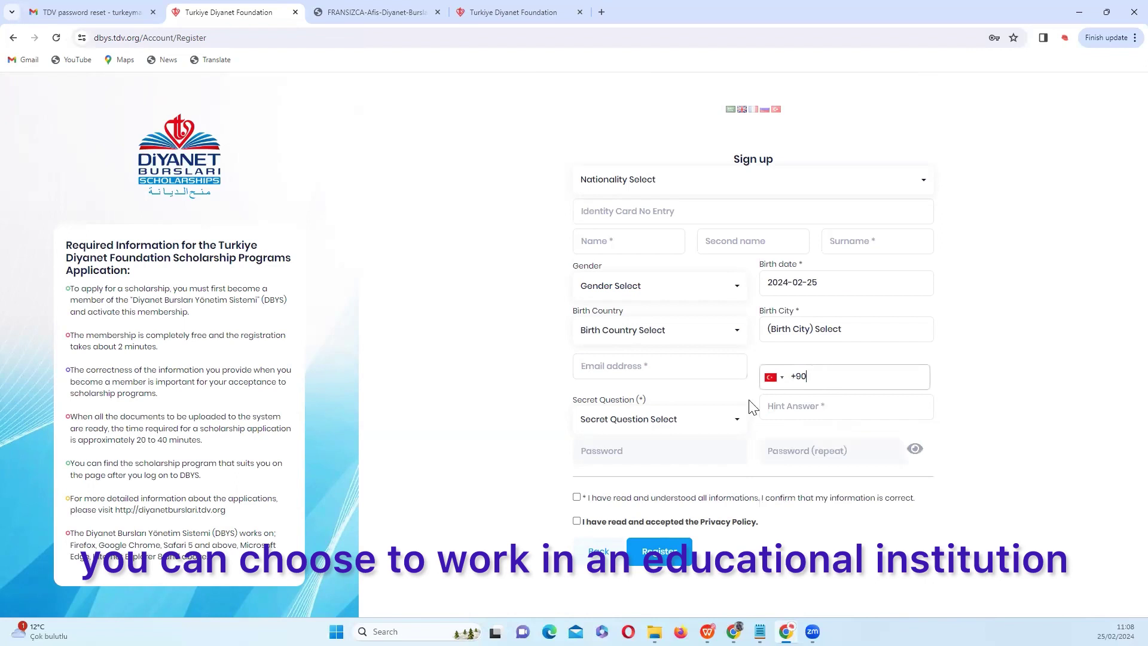
# Select the mother's maiden name secret question in the sign-up form and look at the hint answer and password fields
pyautogui.click(685, 421)
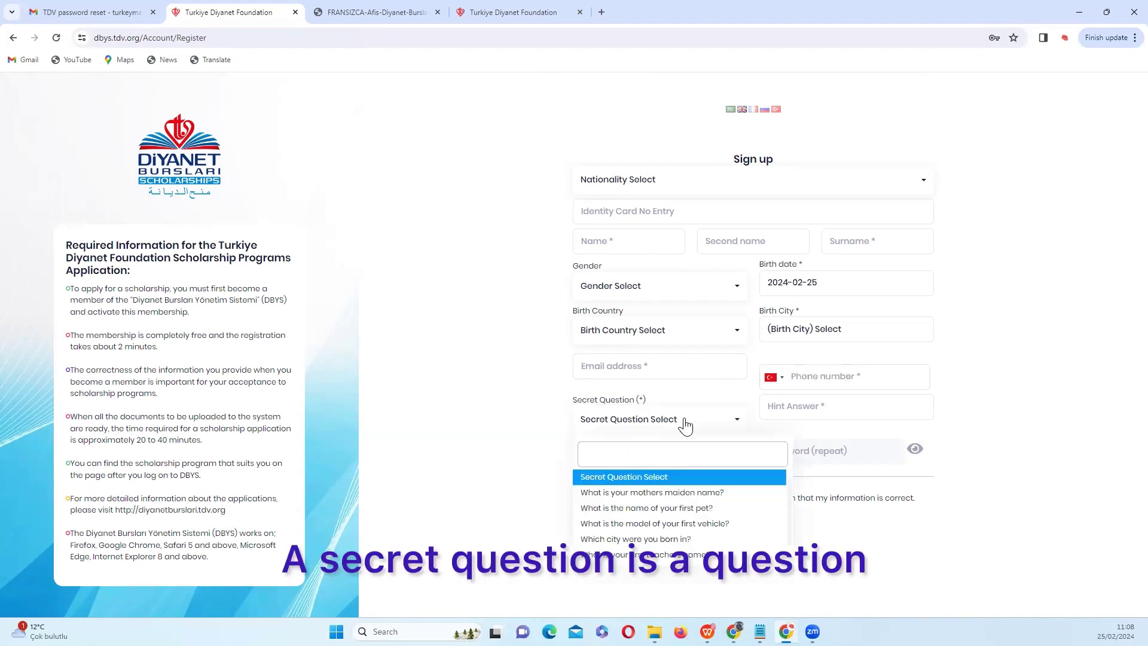
pyautogui.click(690, 502)
pyautogui.click(780, 414)
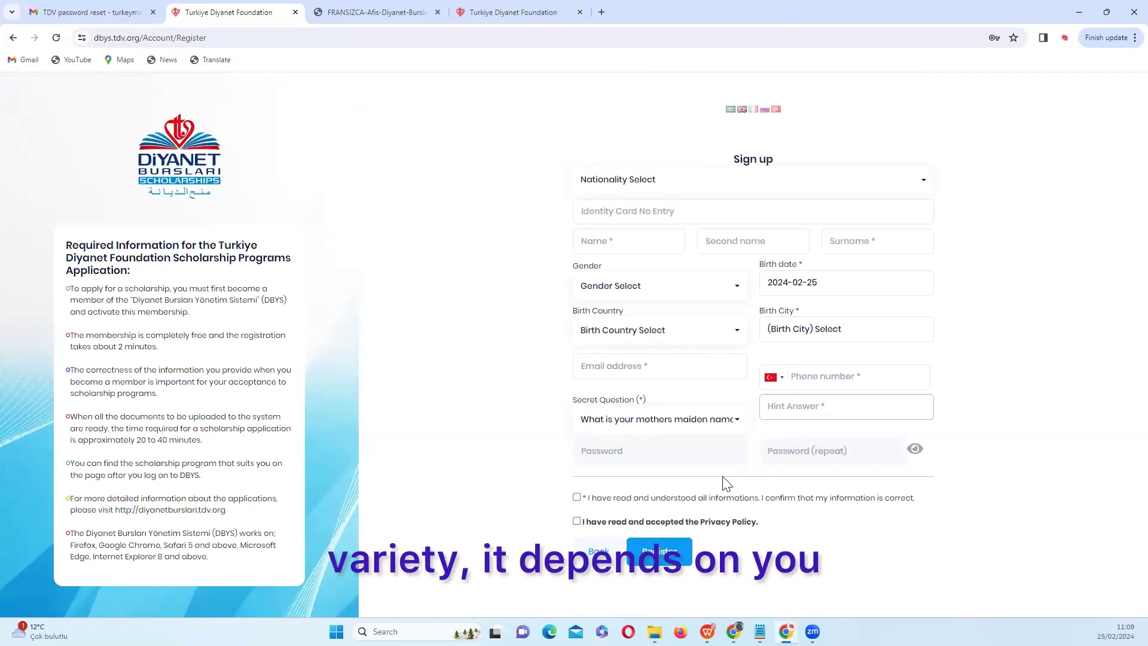
pyautogui.click(709, 446)
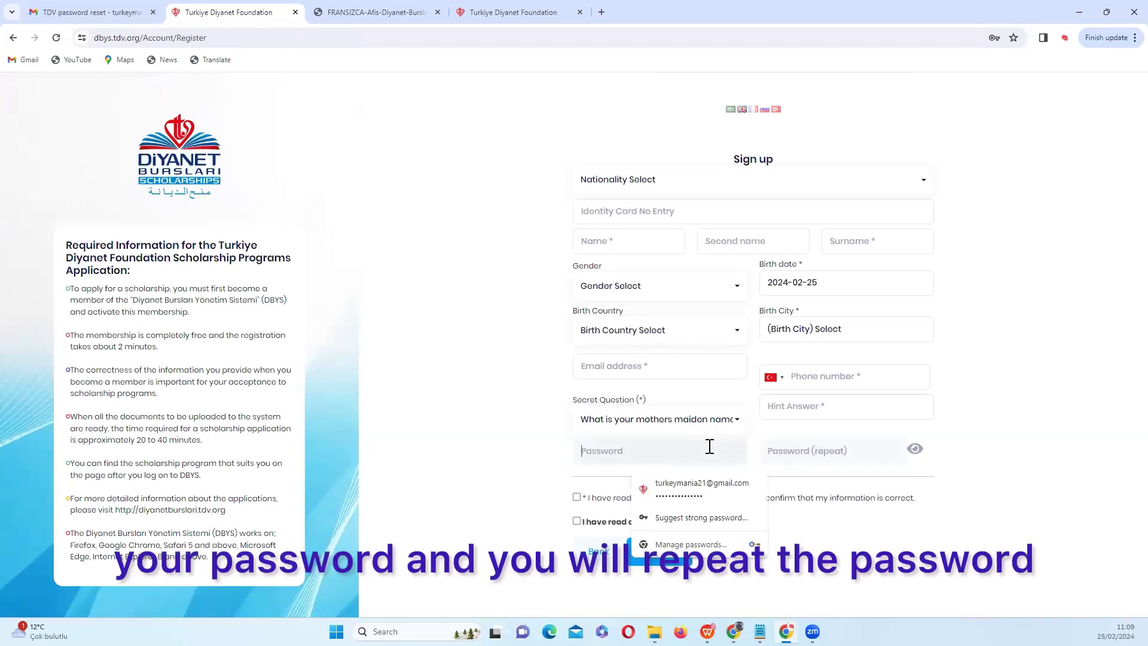
pyautogui.click(813, 451)
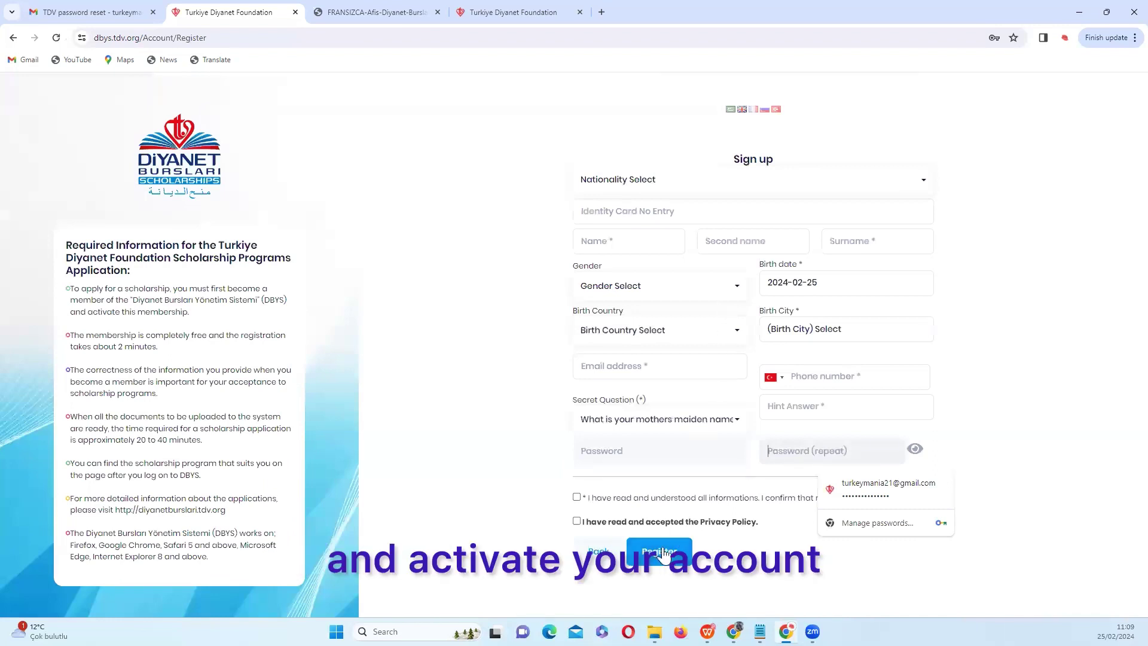
# Leave the sign-up form to log in with the saved account credentials, and switch the portal to the Dark theme
pyautogui.click(605, 551)
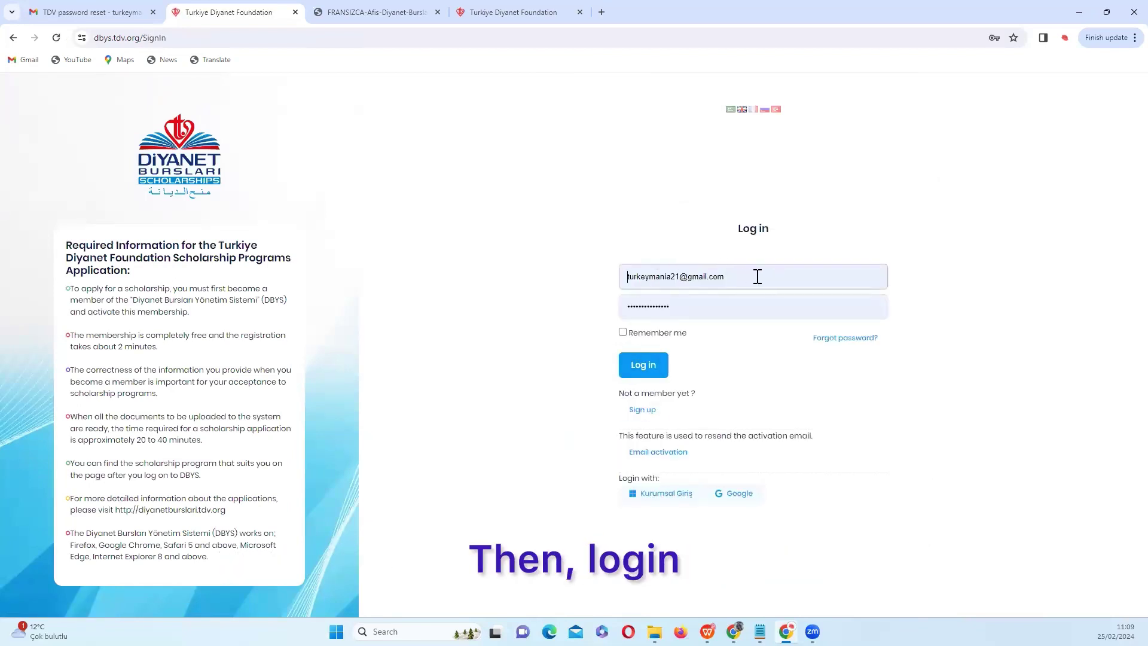
pyautogui.click(652, 363)
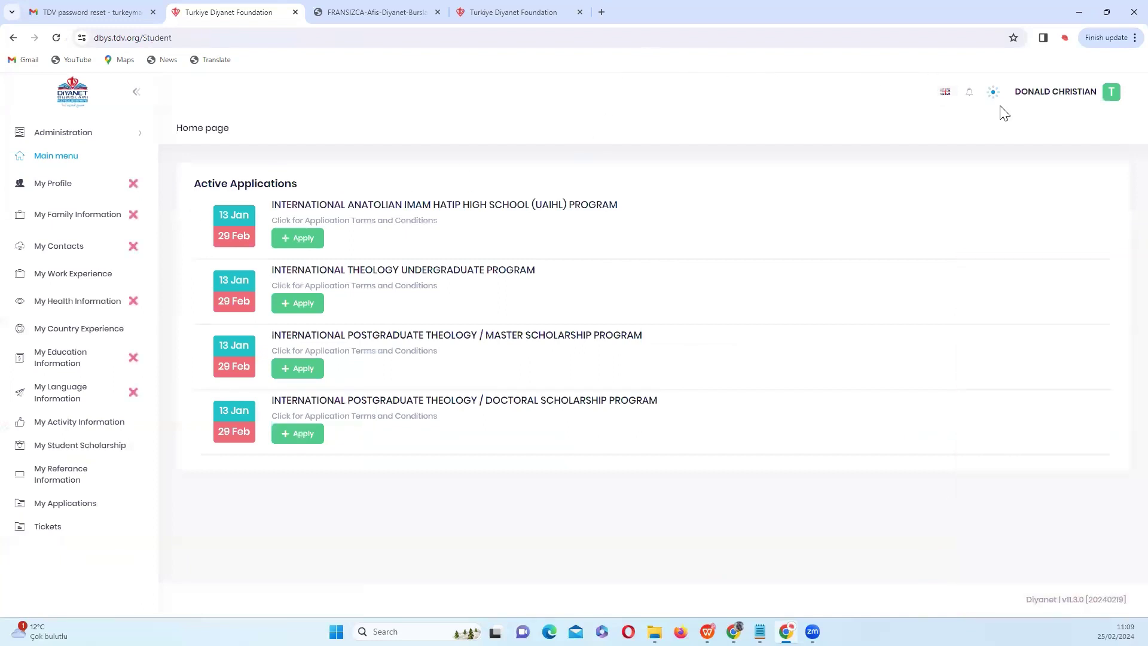
pyautogui.click(993, 94)
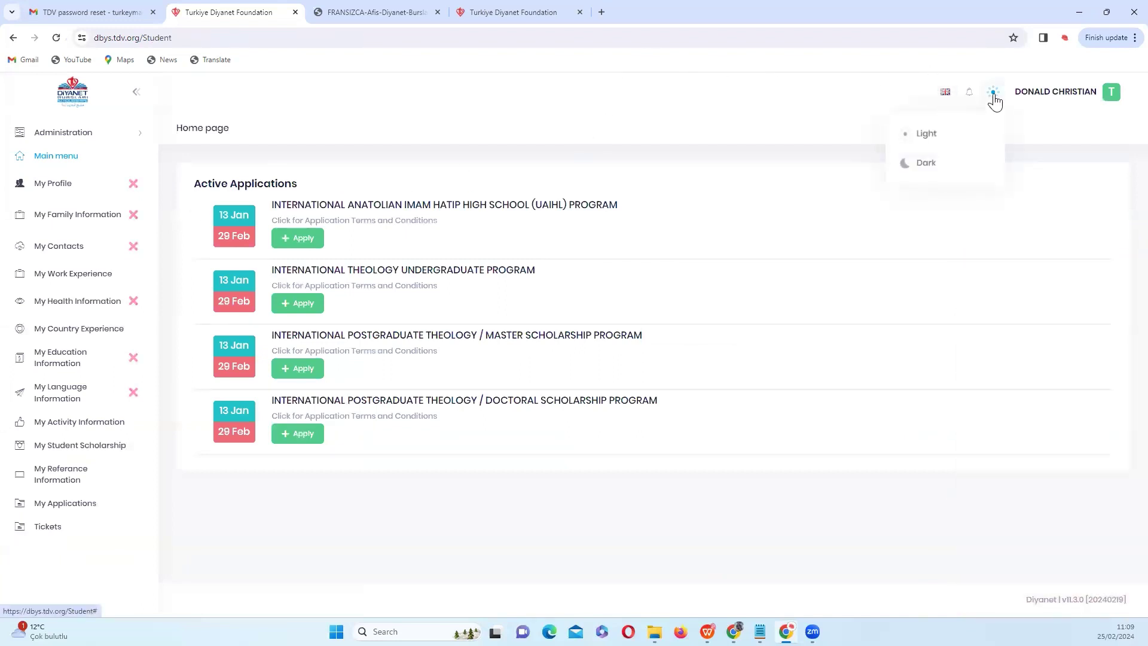
pyautogui.click(927, 164)
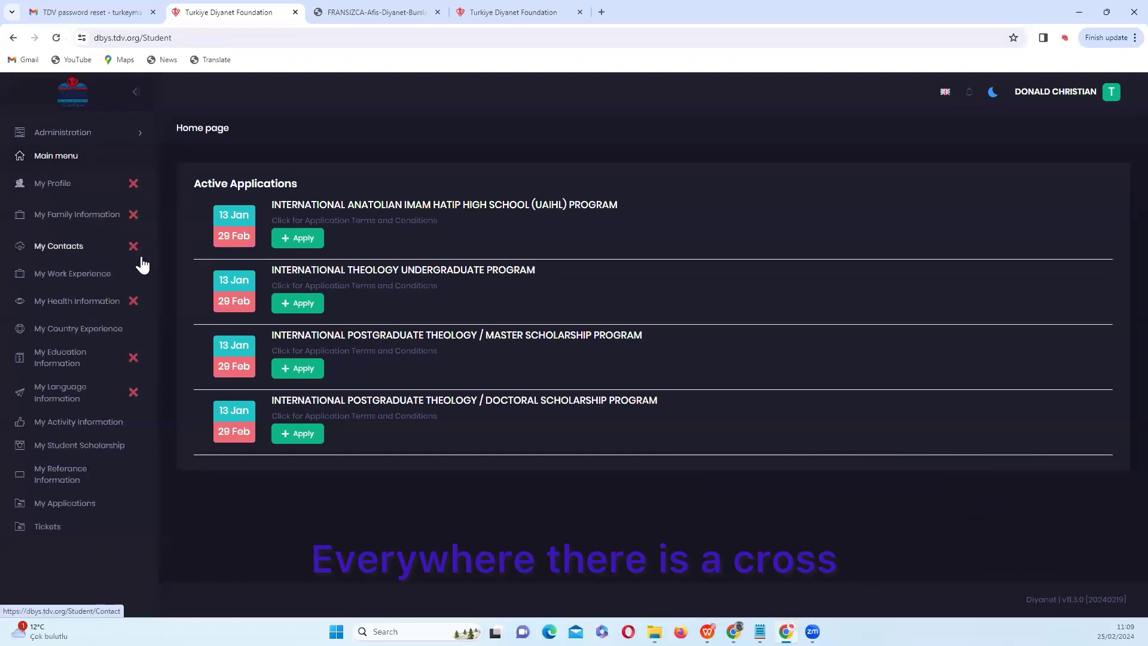
# Look through the My Contacts, My Family Information, My Profile, My Work Experience and My Health Information pages
pyautogui.click(96, 250)
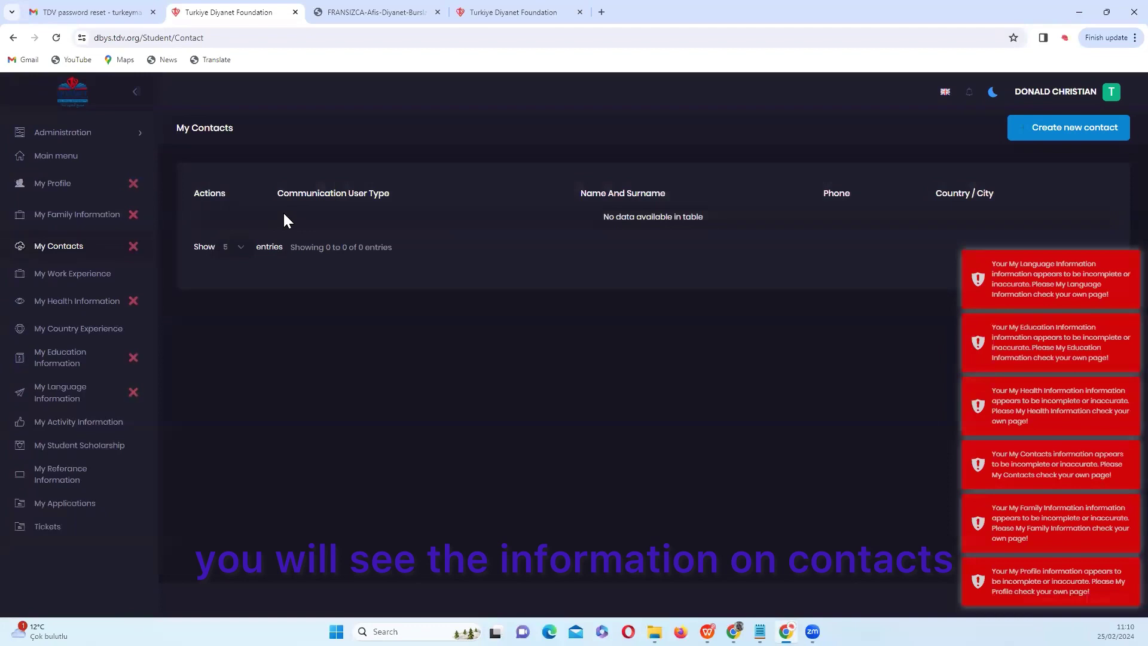
pyautogui.click(125, 221)
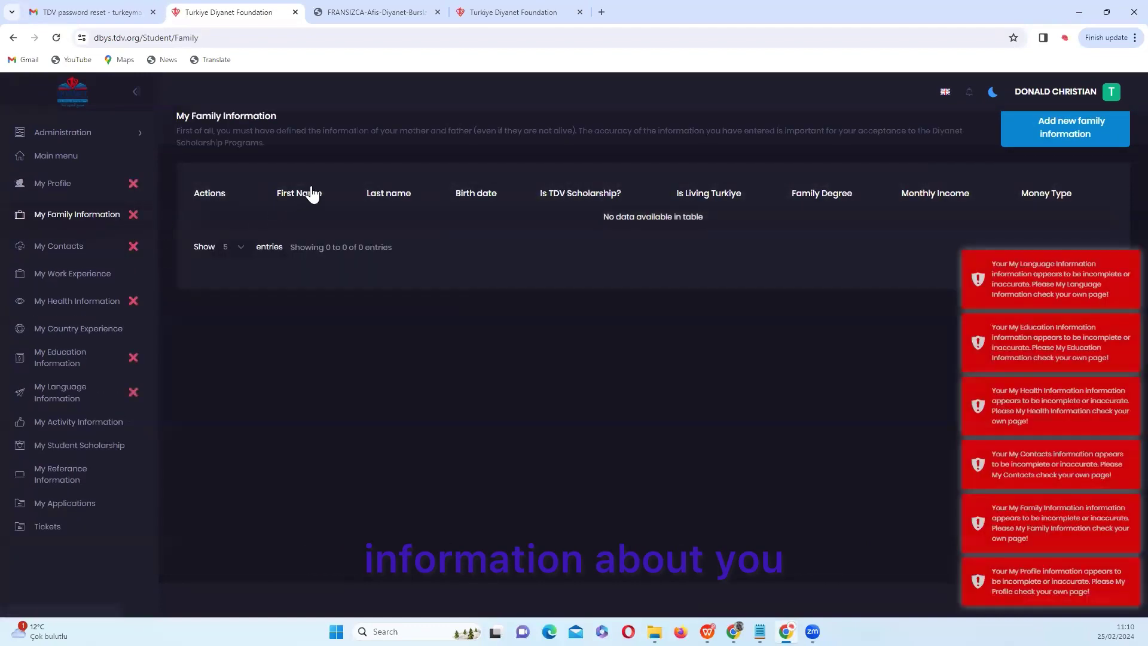
pyautogui.click(71, 186)
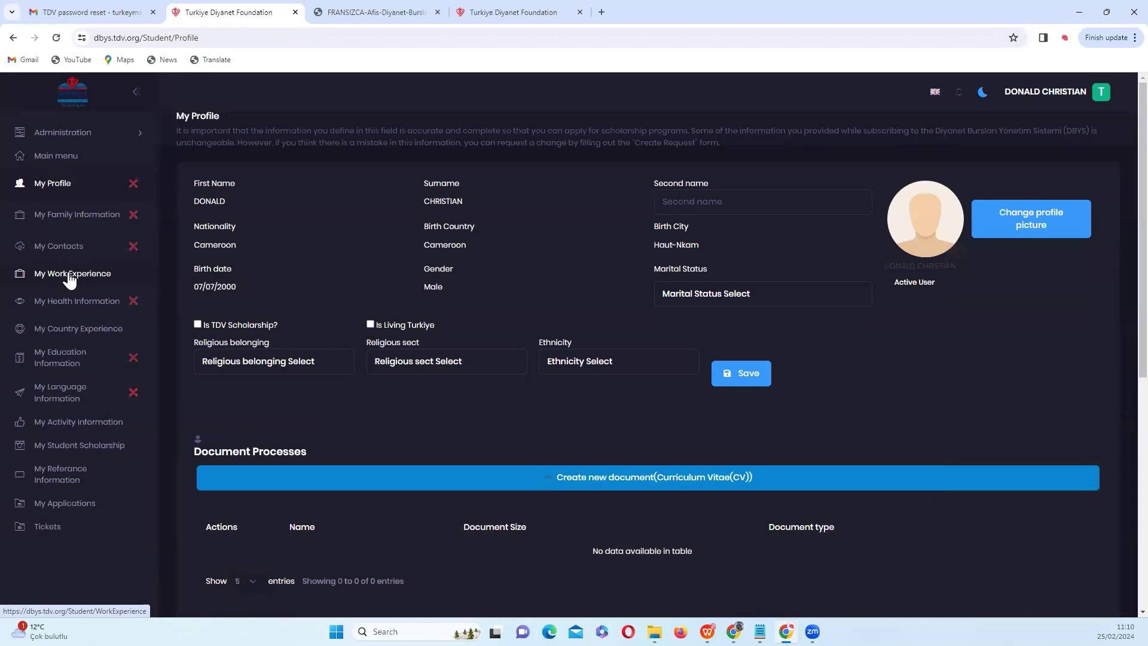
pyautogui.click(70, 276)
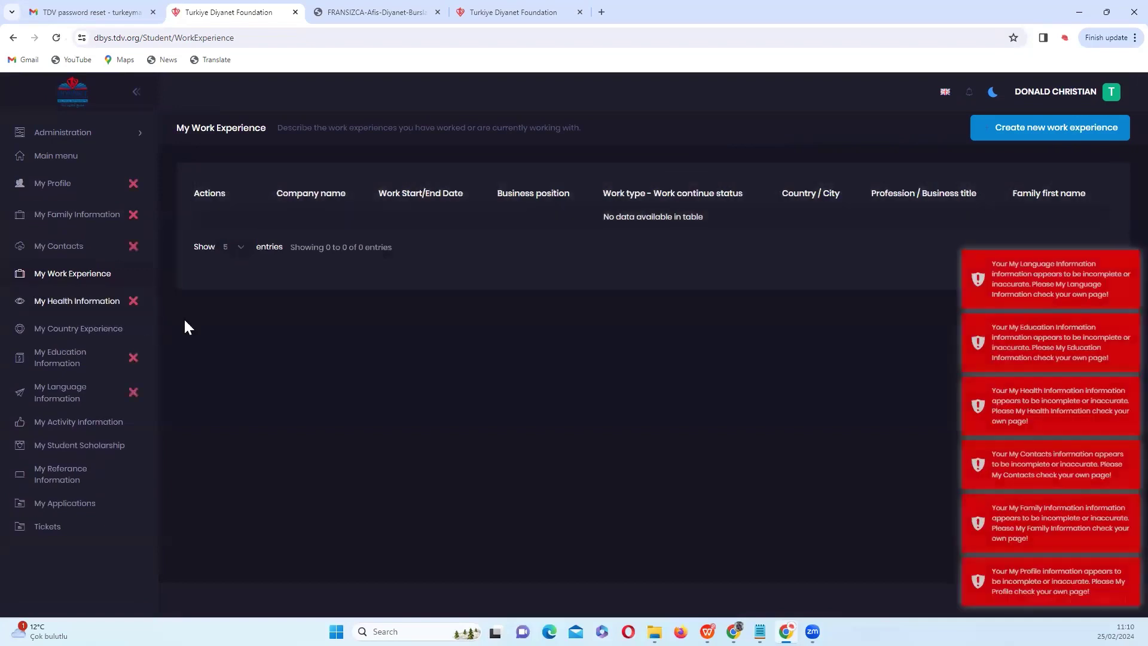
pyautogui.click(78, 302)
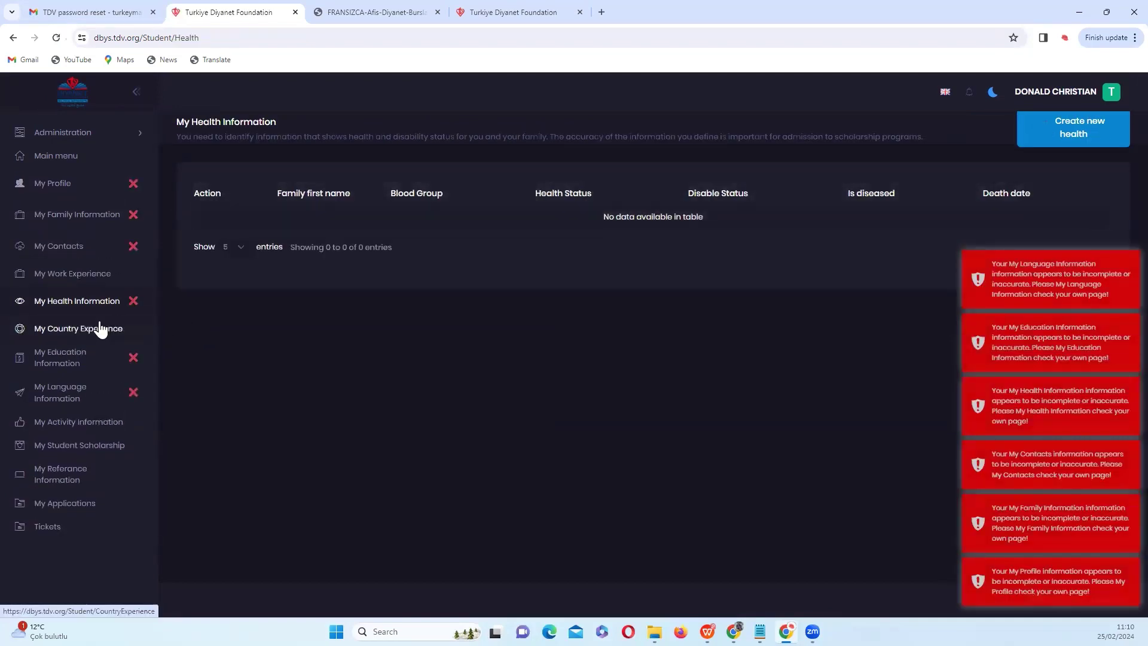
# Look through the My Country Experience, My Education Information, My Activity Information, My Student Scholarship and Tickets pages
pyautogui.click(100, 324)
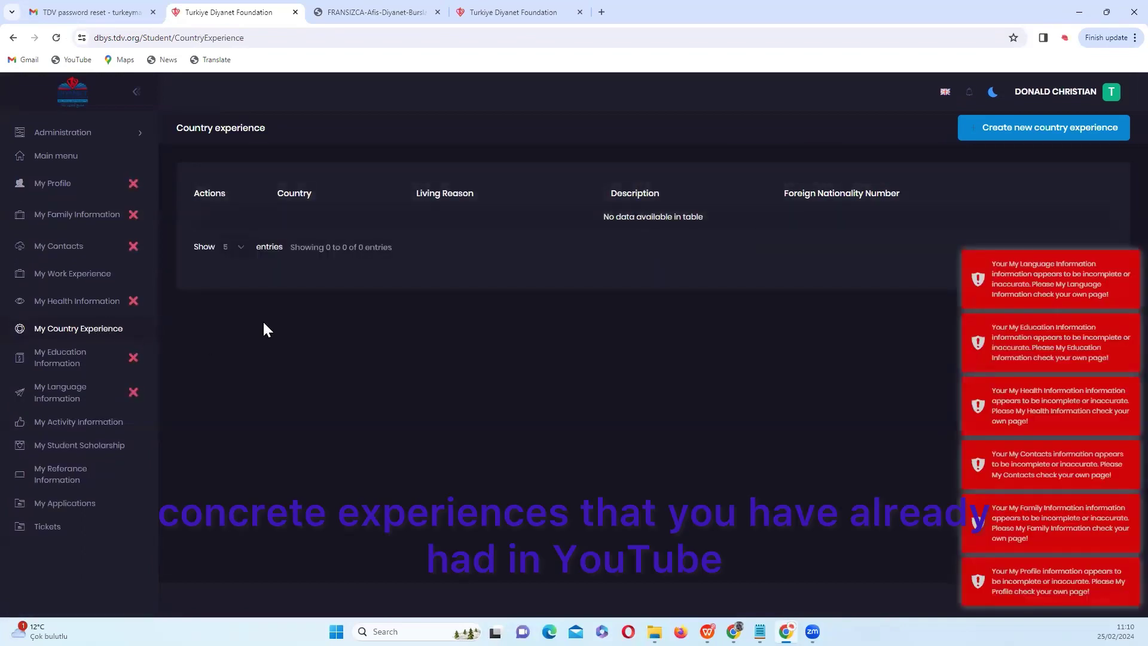
pyautogui.click(112, 362)
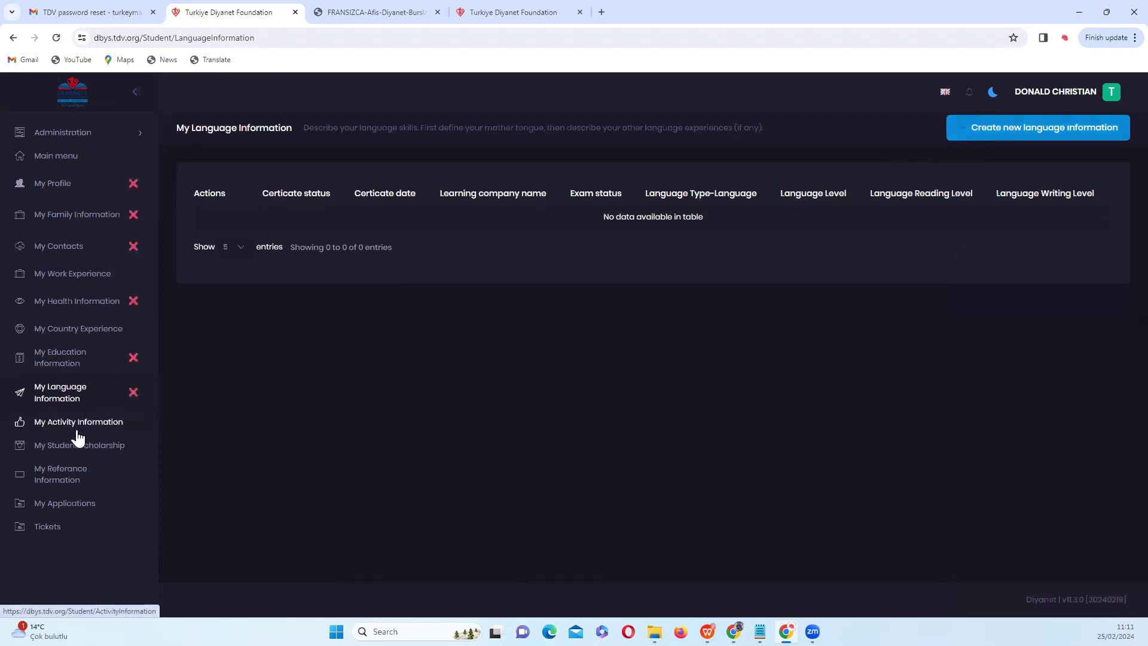
pyautogui.click(78, 425)
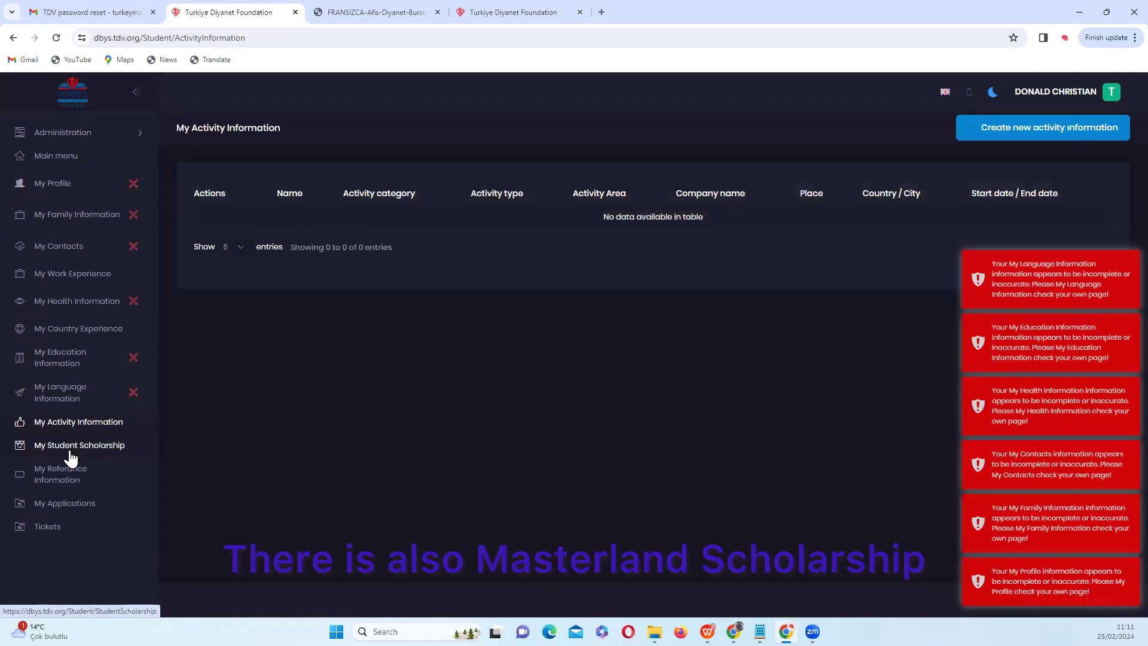
pyautogui.click(70, 454)
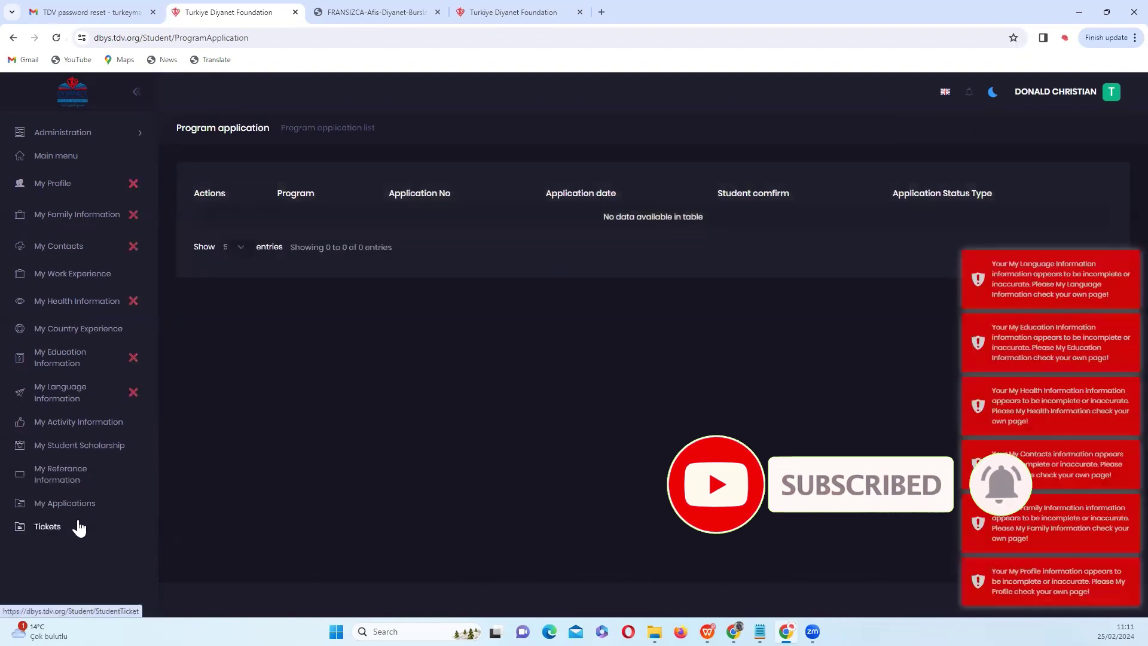
pyautogui.click(79, 528)
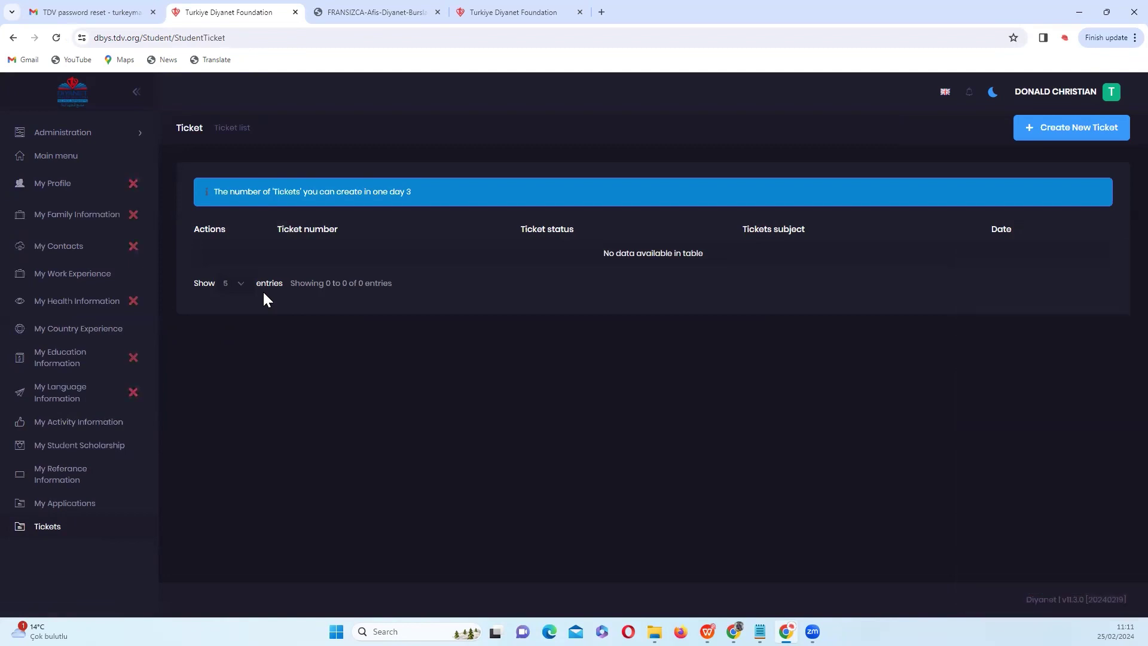
# View the administration notifications inbox and return to the home page with the active scholarship applications
pyautogui.click(89, 133)
pyautogui.click(94, 153)
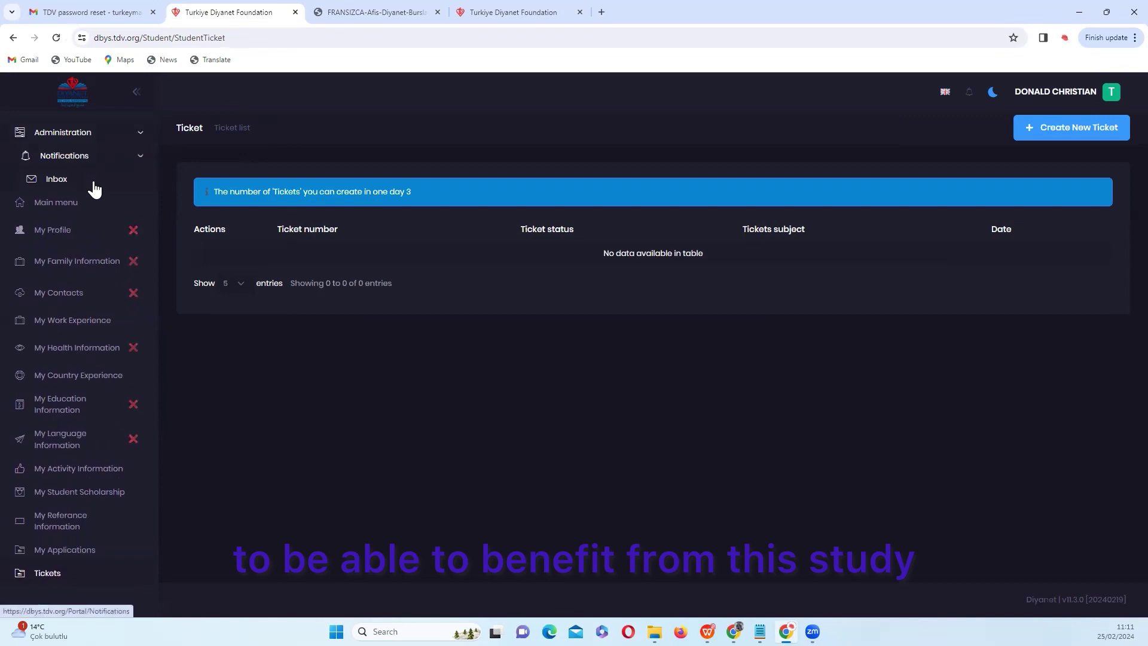
pyautogui.click(93, 182)
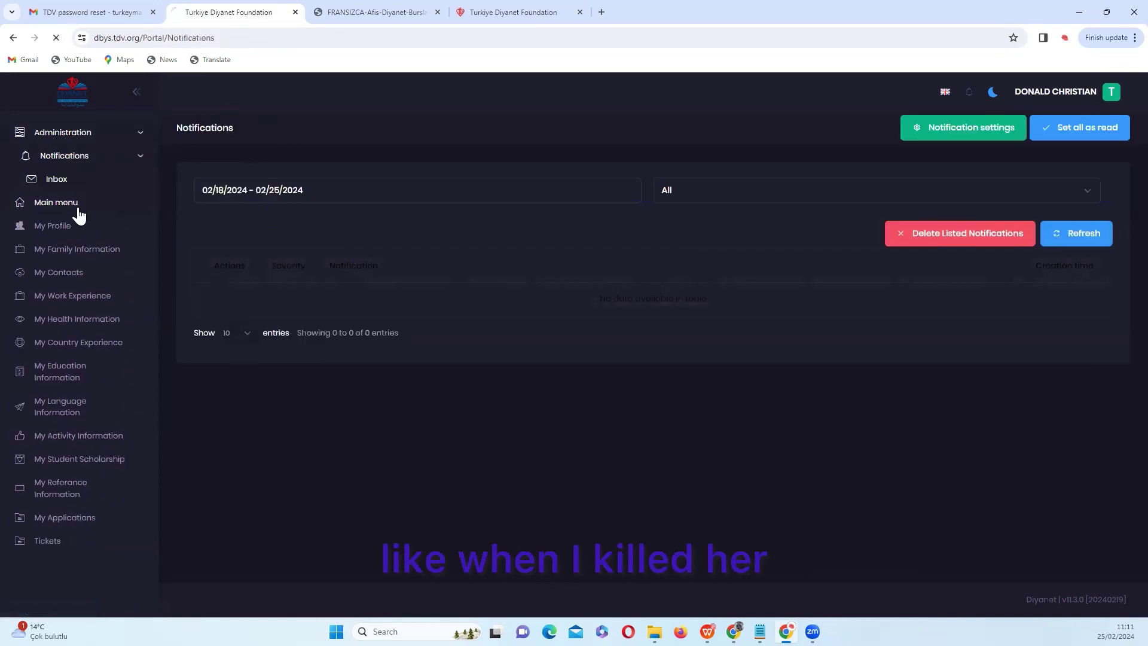
pyautogui.click(79, 207)
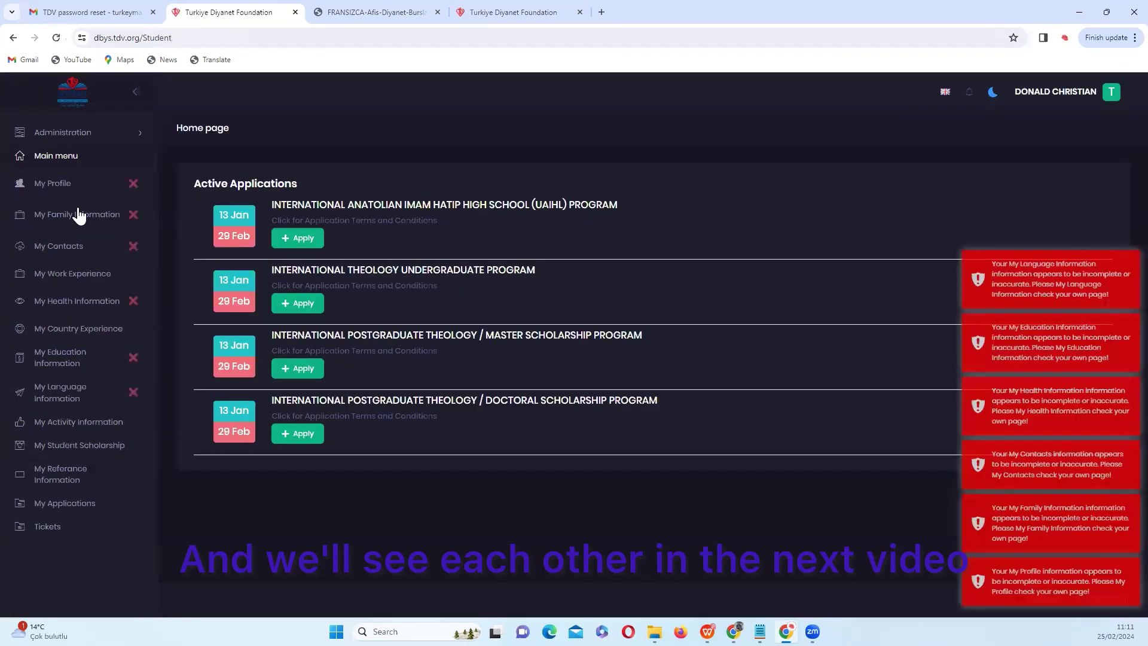